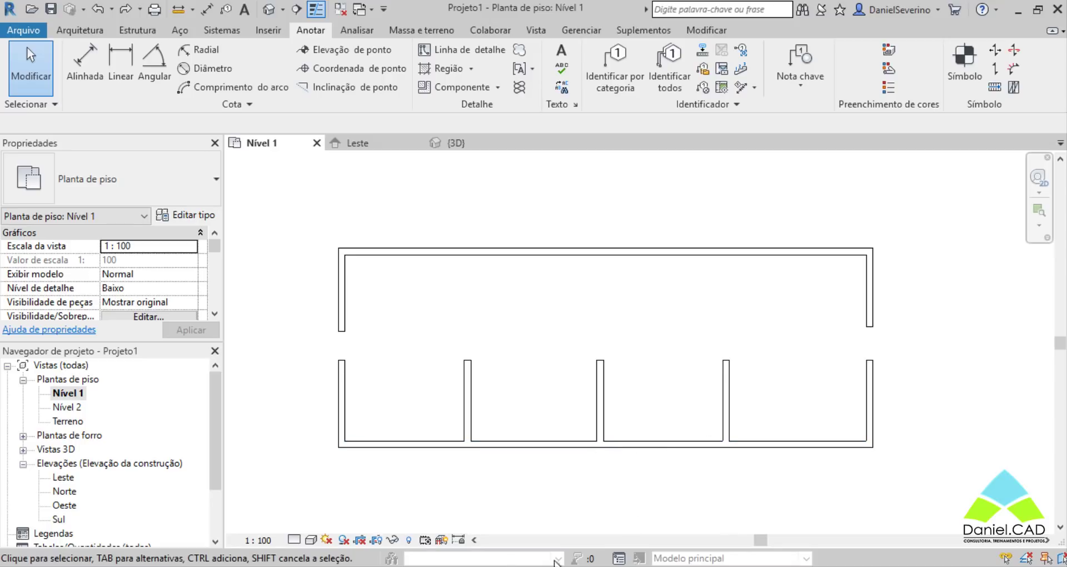
Step: Dismiss the save reminder and place an aligned dimension, using wall faces, between the first lower room's inner side faces, below the plan
scroll(531, 505, "up", 1)
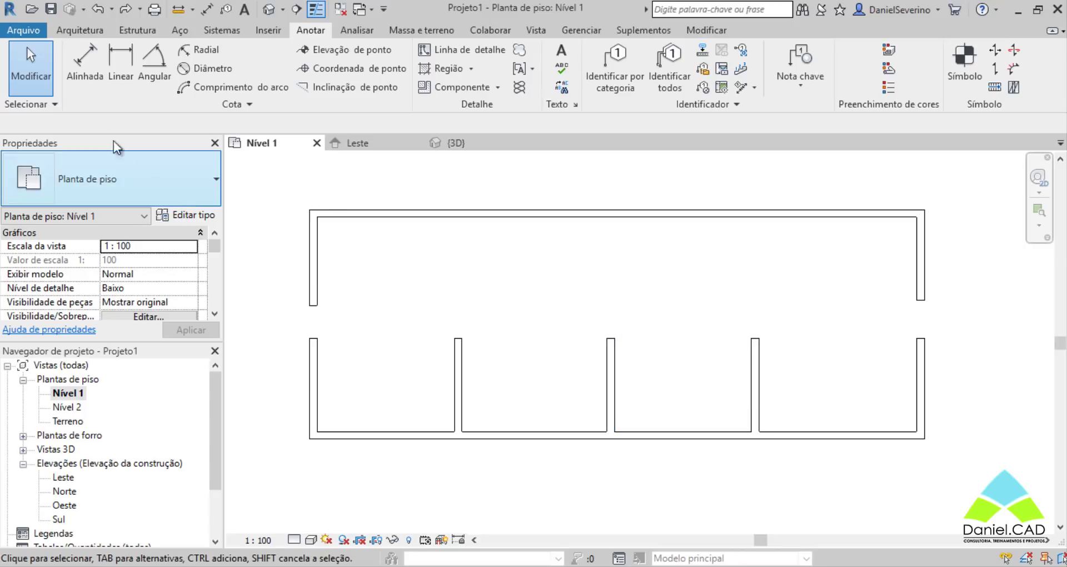
left_click(92, 79)
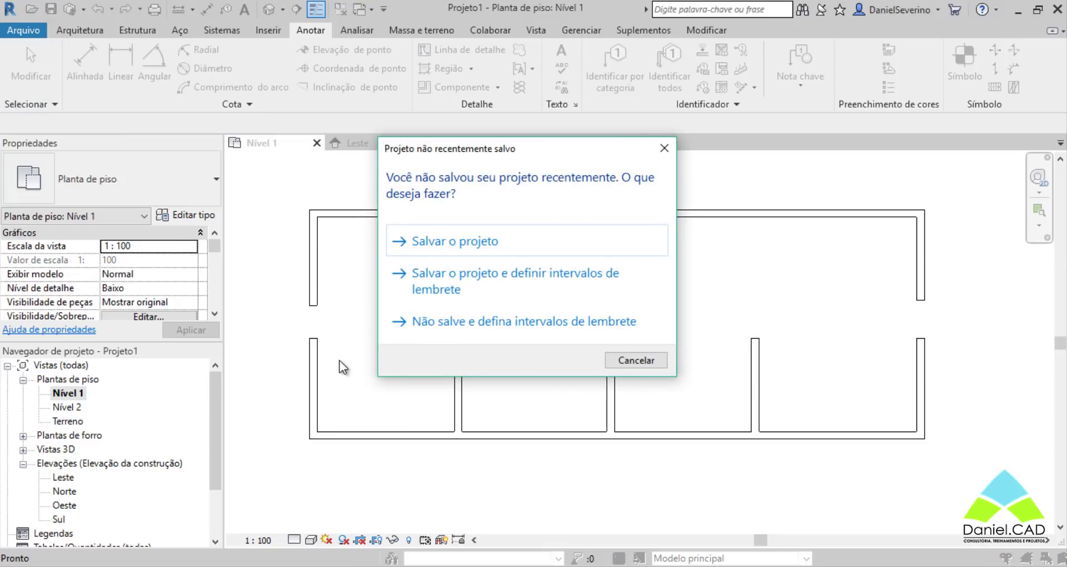
left_click(665, 145)
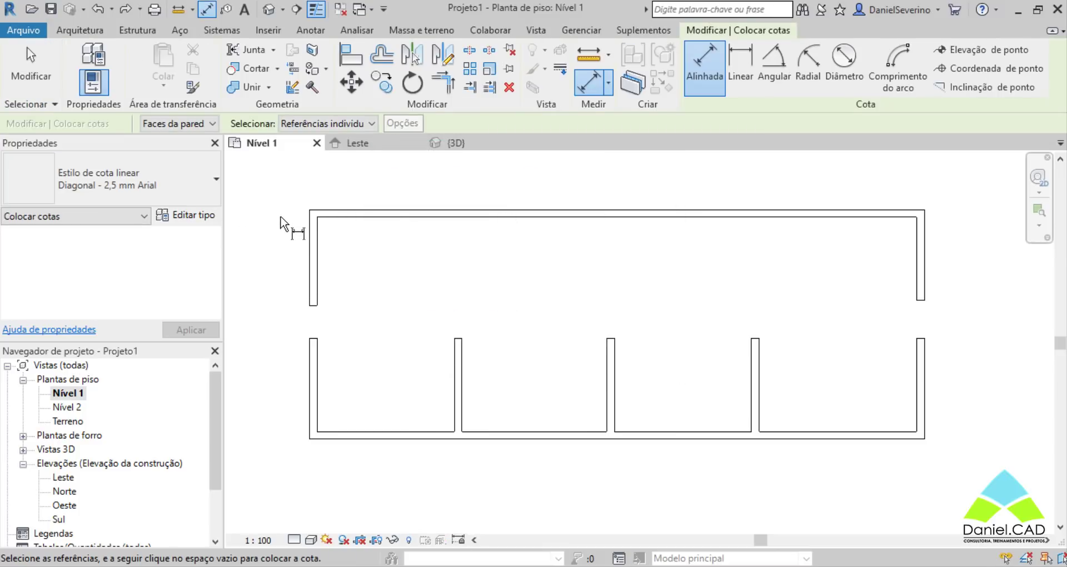
left_click(192, 125)
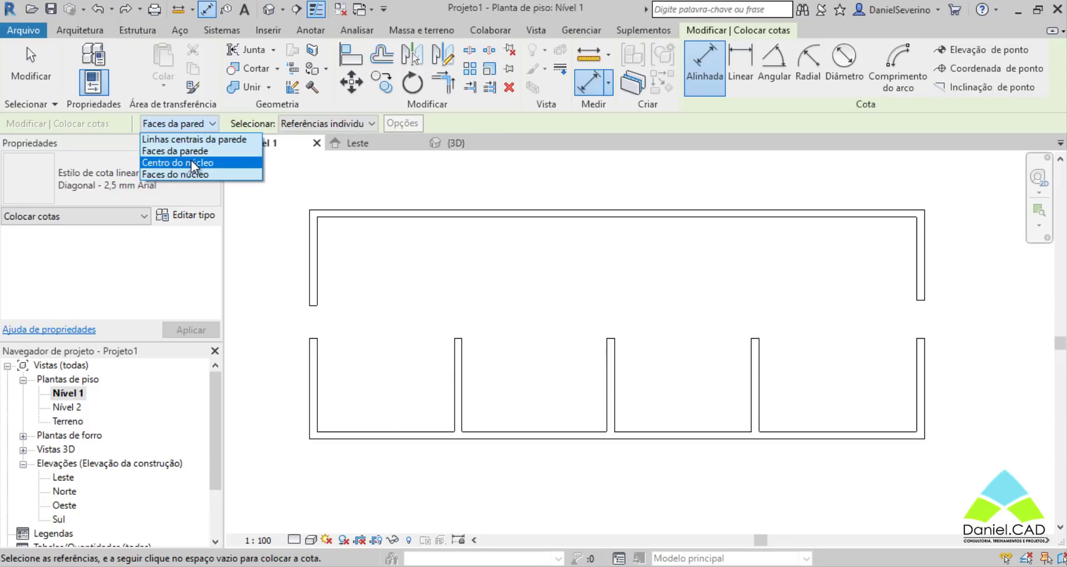
left_click(192, 151)
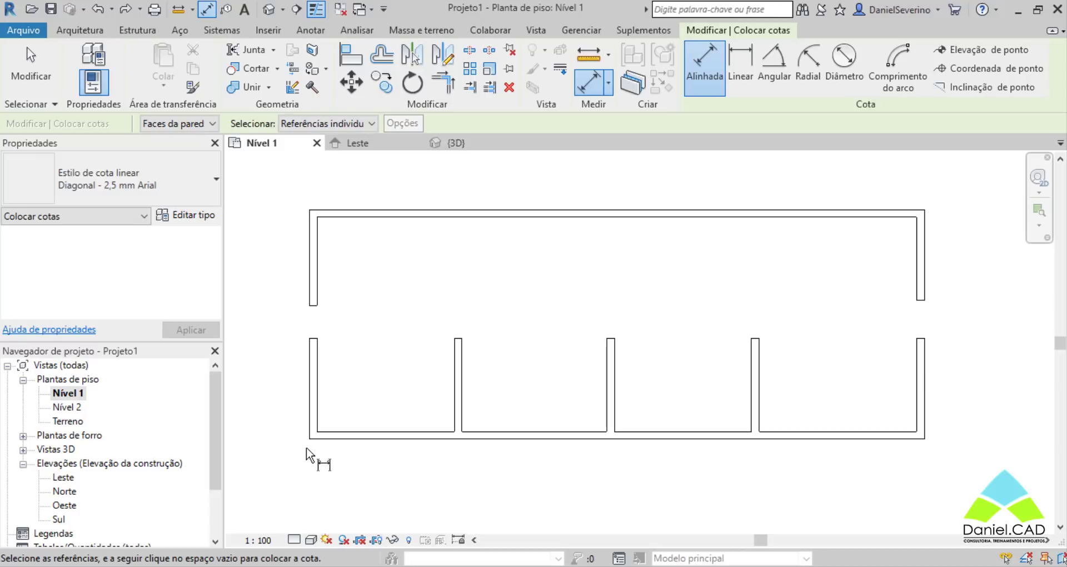
left_click(318, 424)
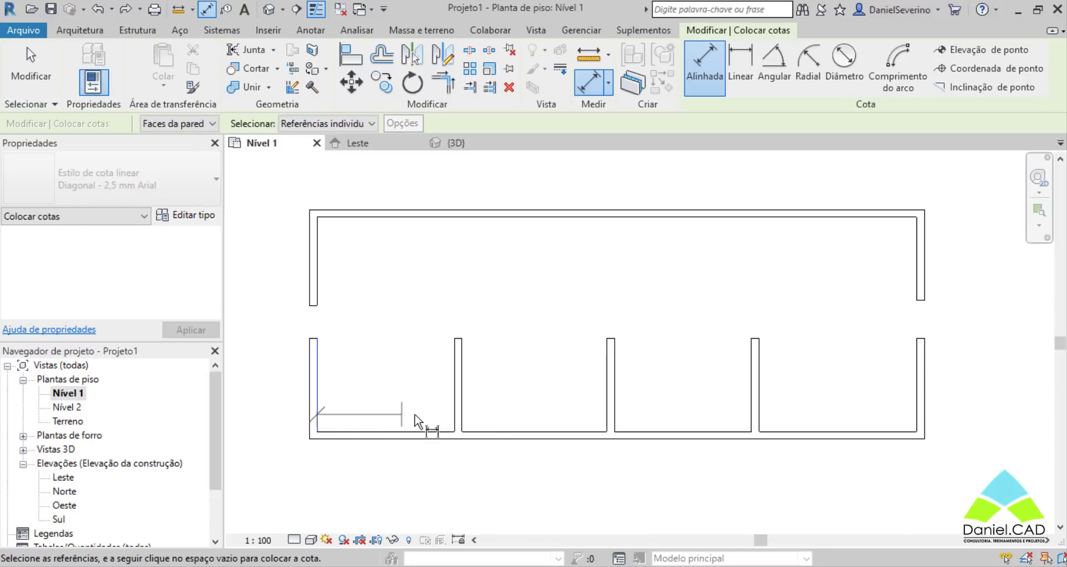
left_click(451, 411)
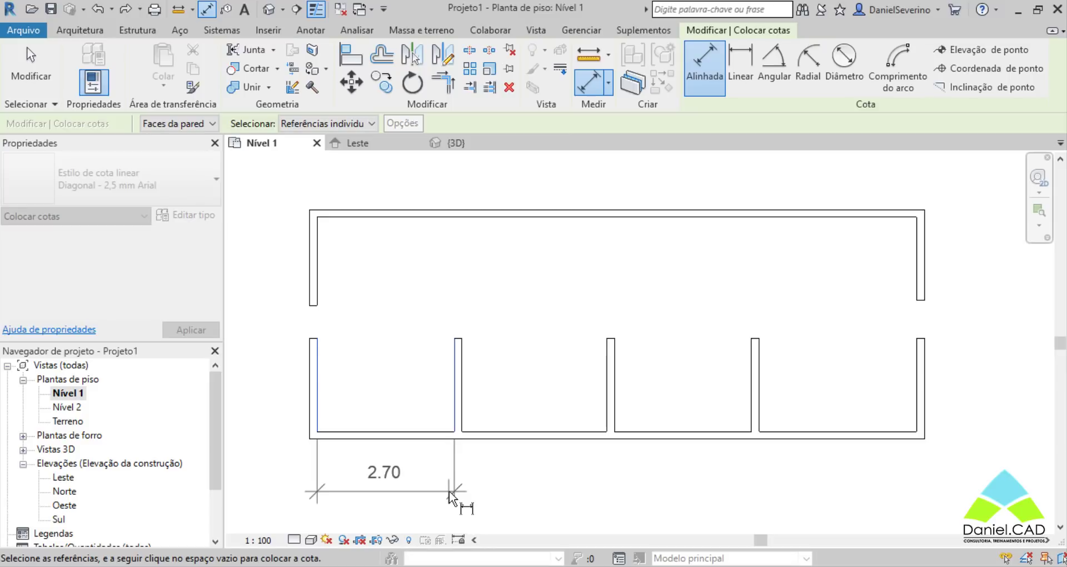
left_click(449, 478)
key("Escape")
key("Escape")
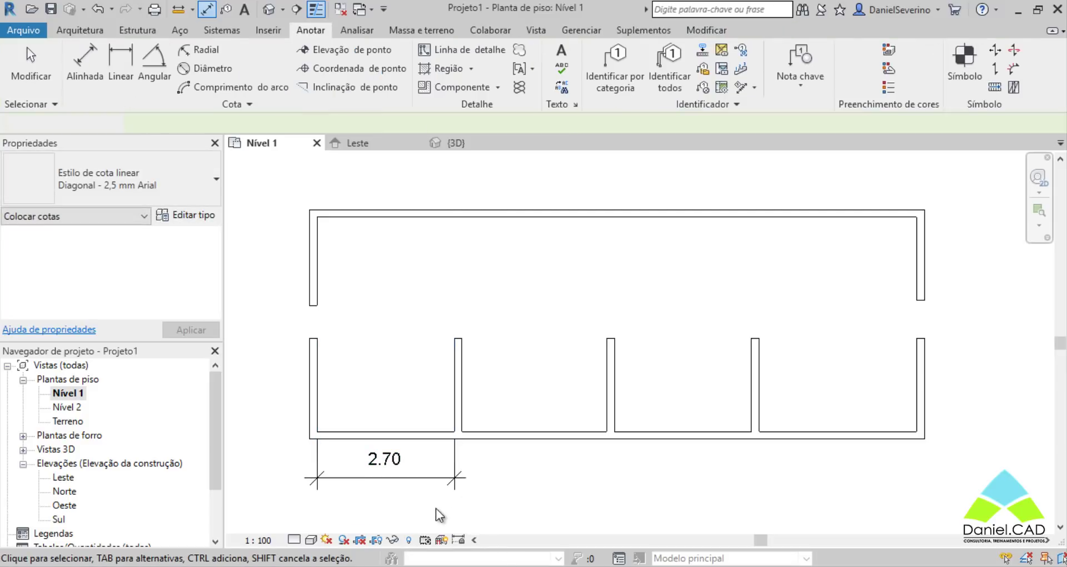
Step: Try moving the first partition wall farther right, undo the move, and delete the first room's dimension
left_click_drag(459, 368, 515, 369)
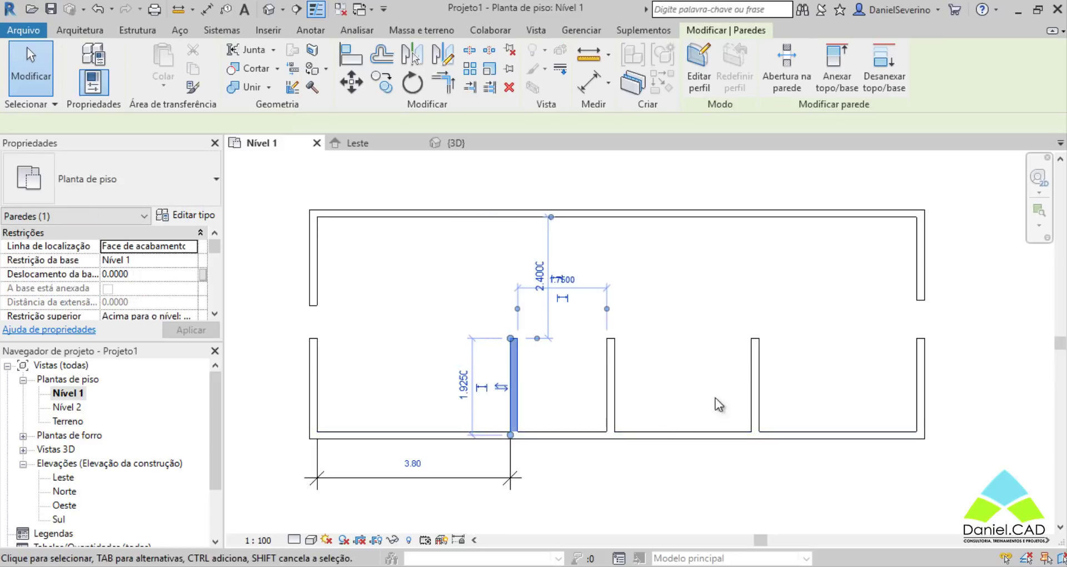
key("ctrl+z")
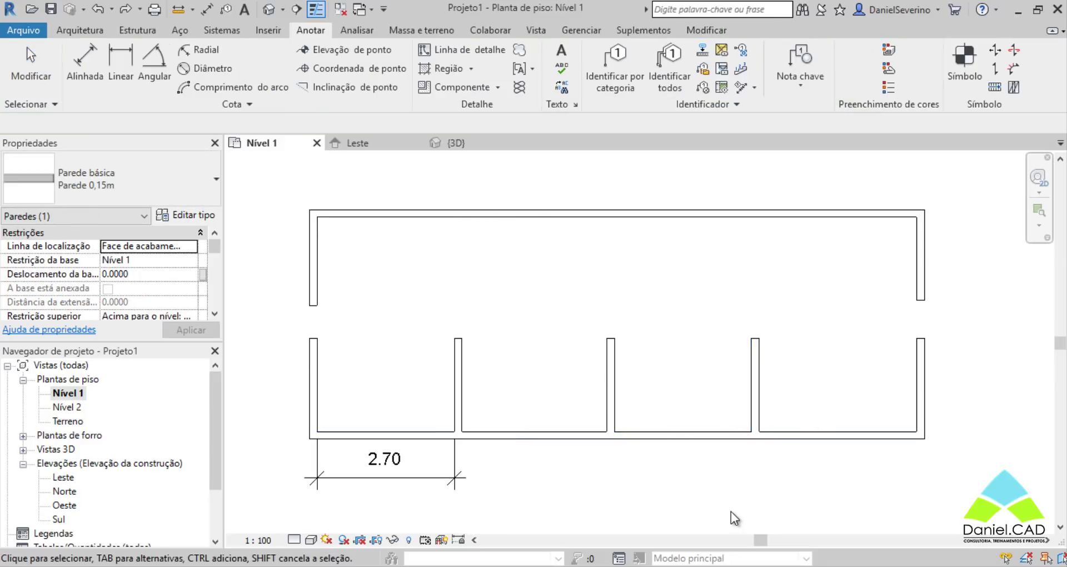
left_click(452, 477)
key("Escape")
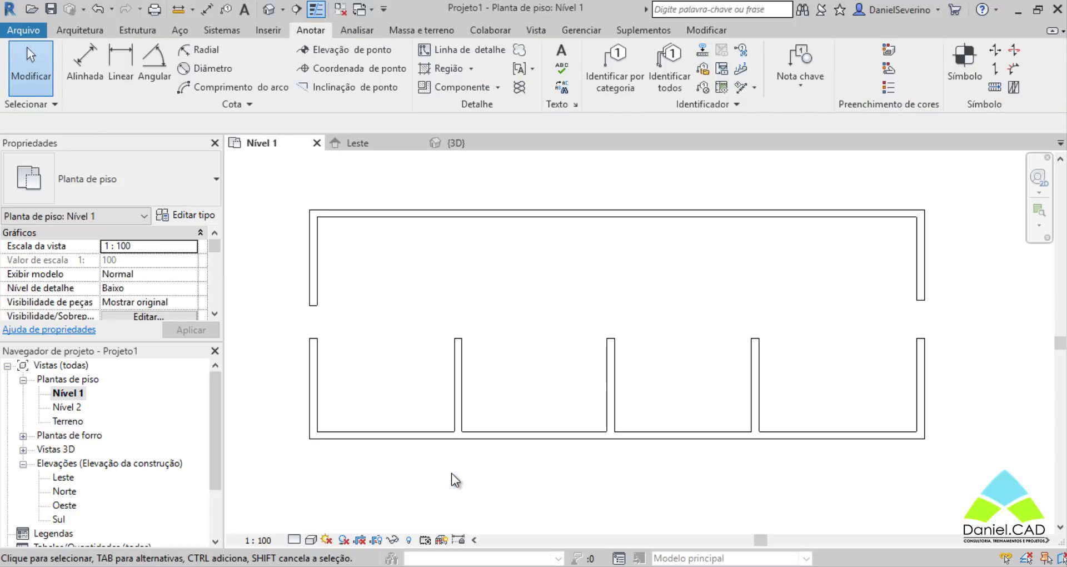
Step: Place one continuous aligned dimension string across the five vertical walls of the lower rooms, positioned below the plan
left_click(75, 59)
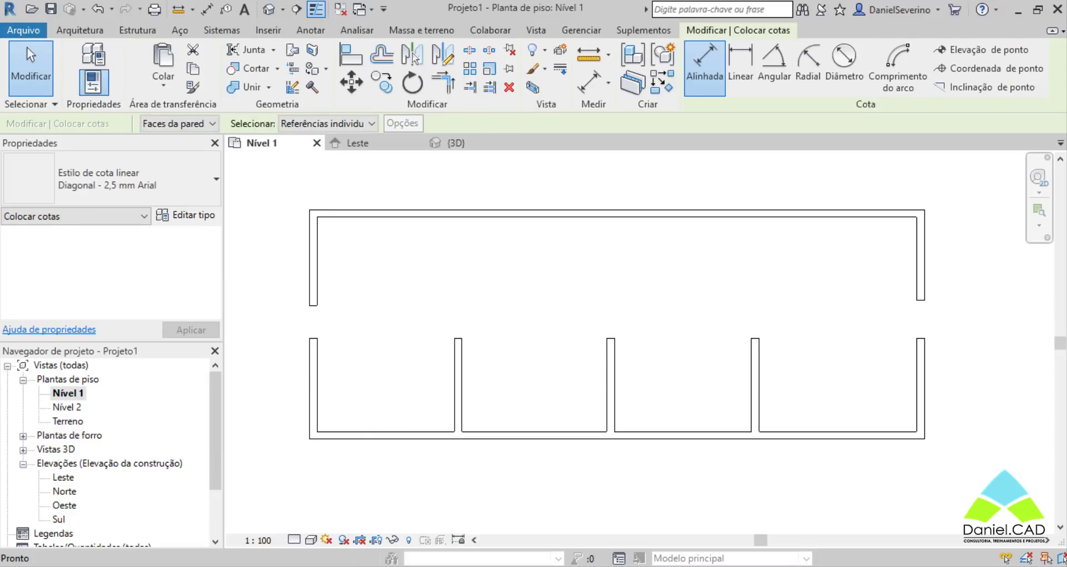
left_click(312, 418)
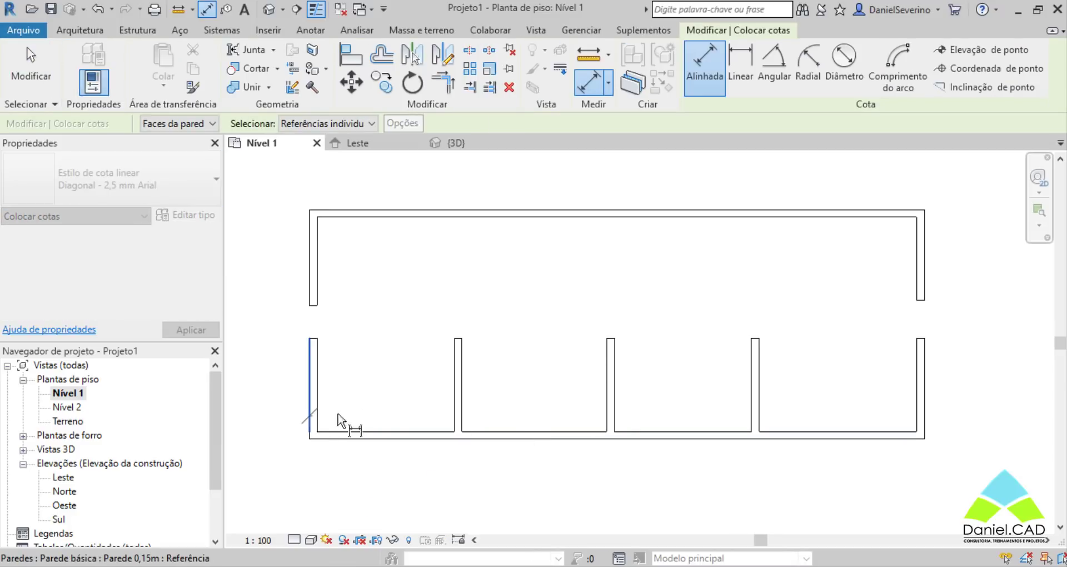
left_click(457, 414)
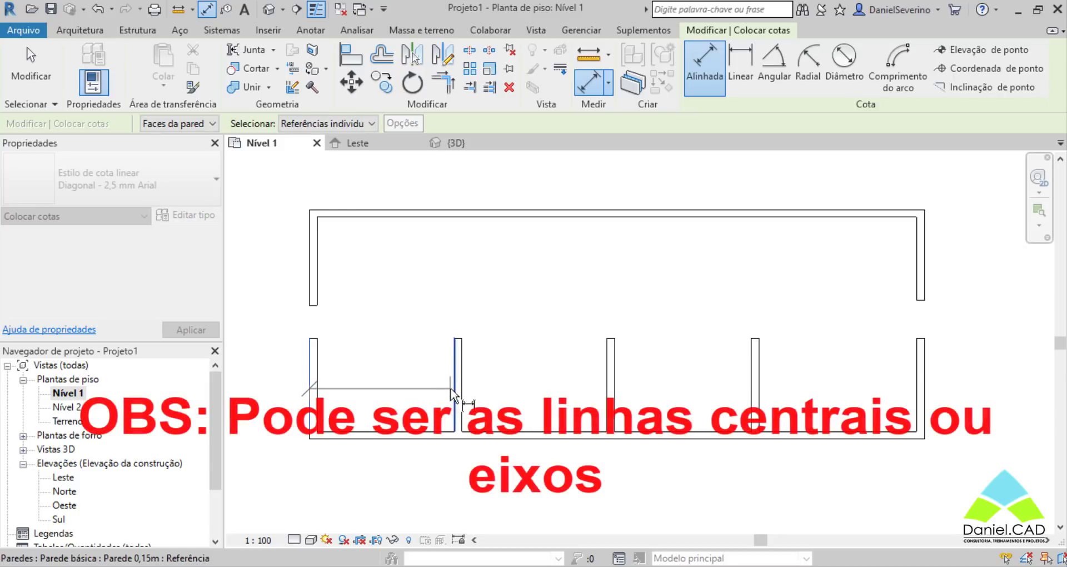
left_click(611, 401)
left_click(752, 401)
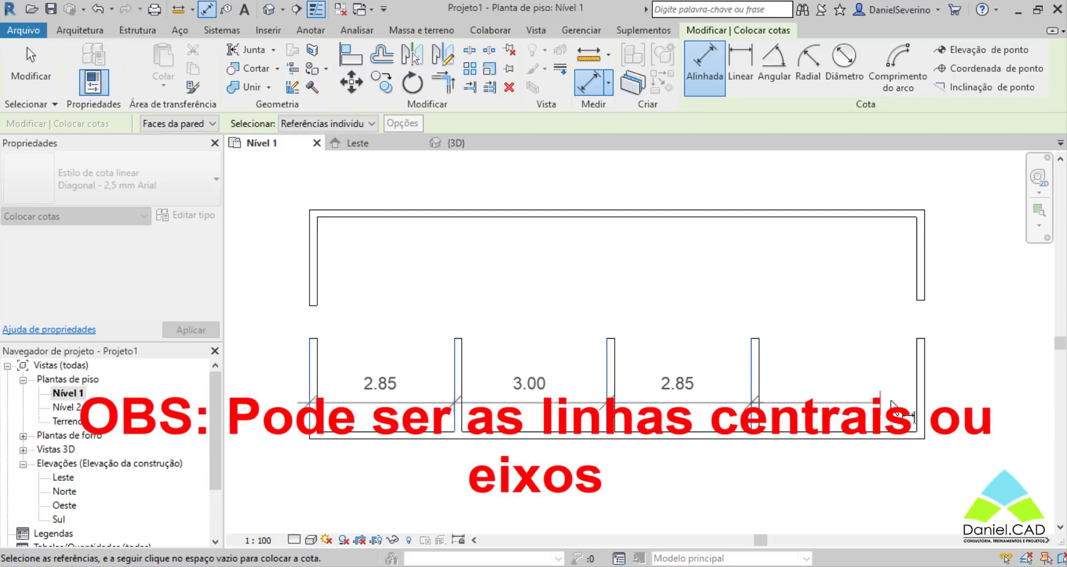
left_click(916, 398)
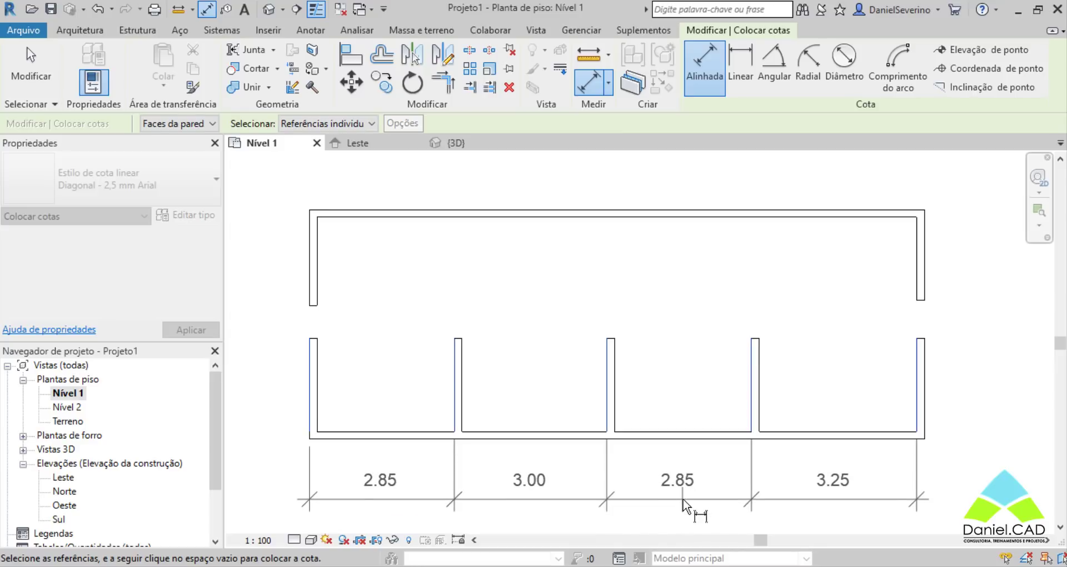
left_click(685, 506)
Step: Apply the EQ equality constraint to the dimension string so the lower rooms' walls are evenly spaced
middle_click_drag(683, 446, 672, 384)
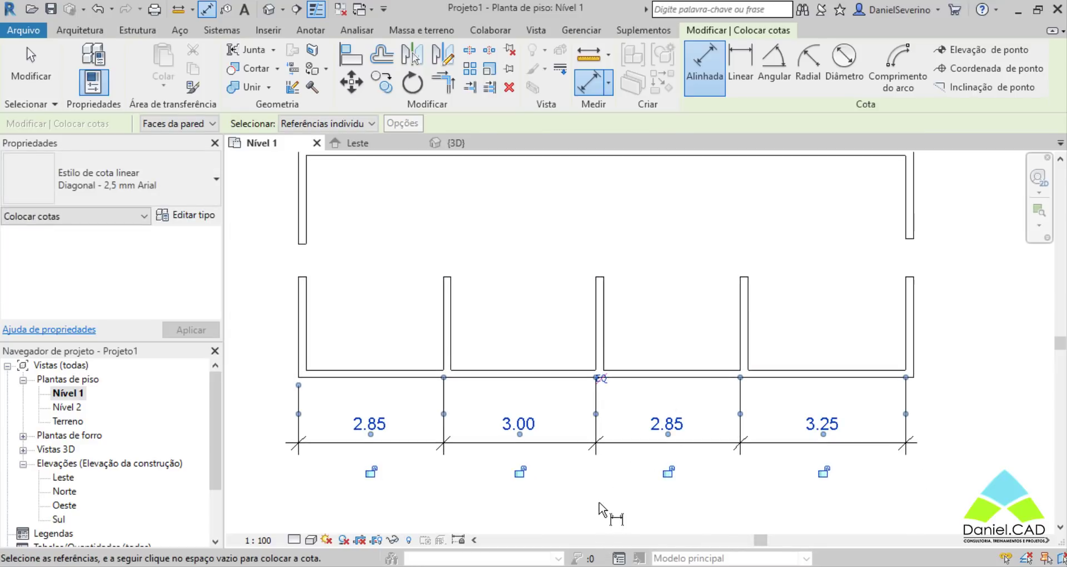
scroll(618, 399, "up", 1)
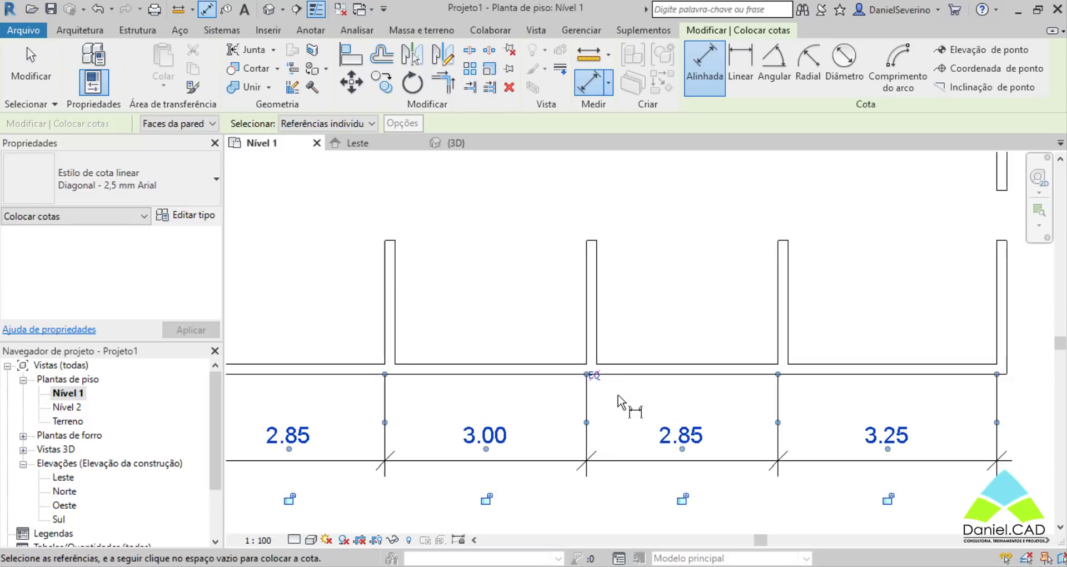
left_click(594, 375)
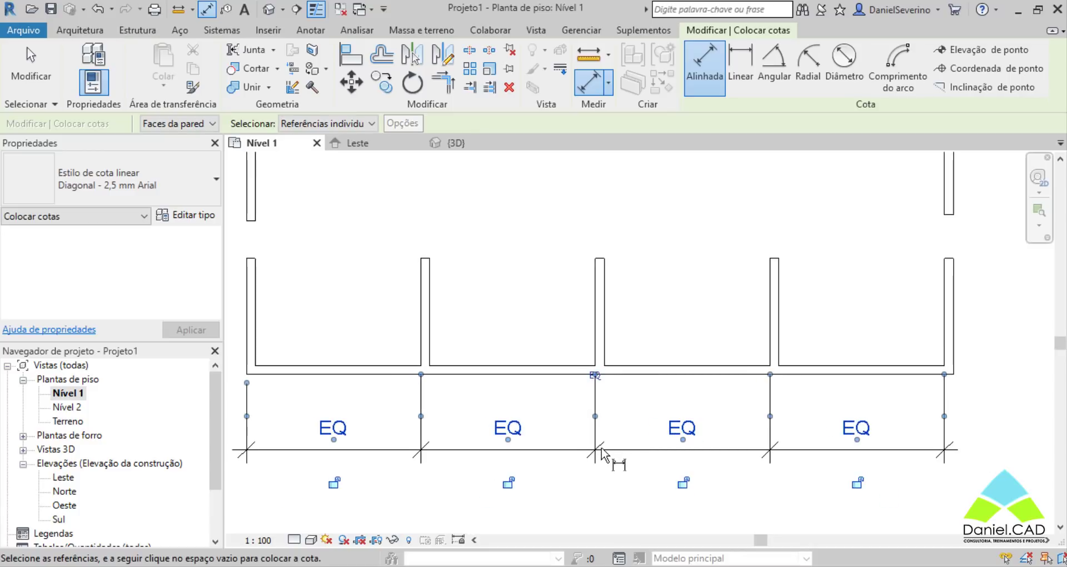
scroll(603, 453, "down", 1)
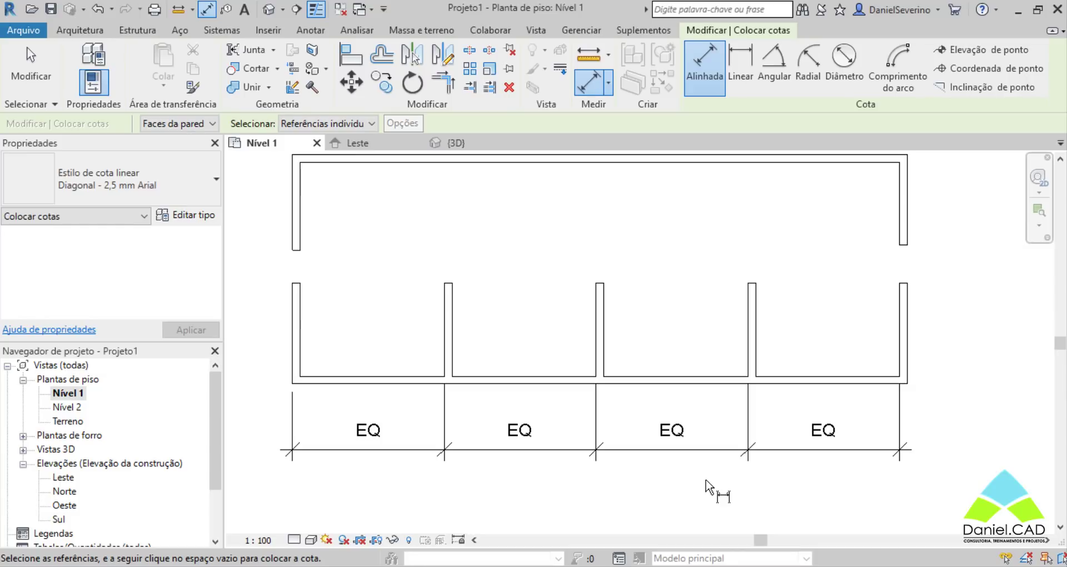
key("Escape")
key("Escape")
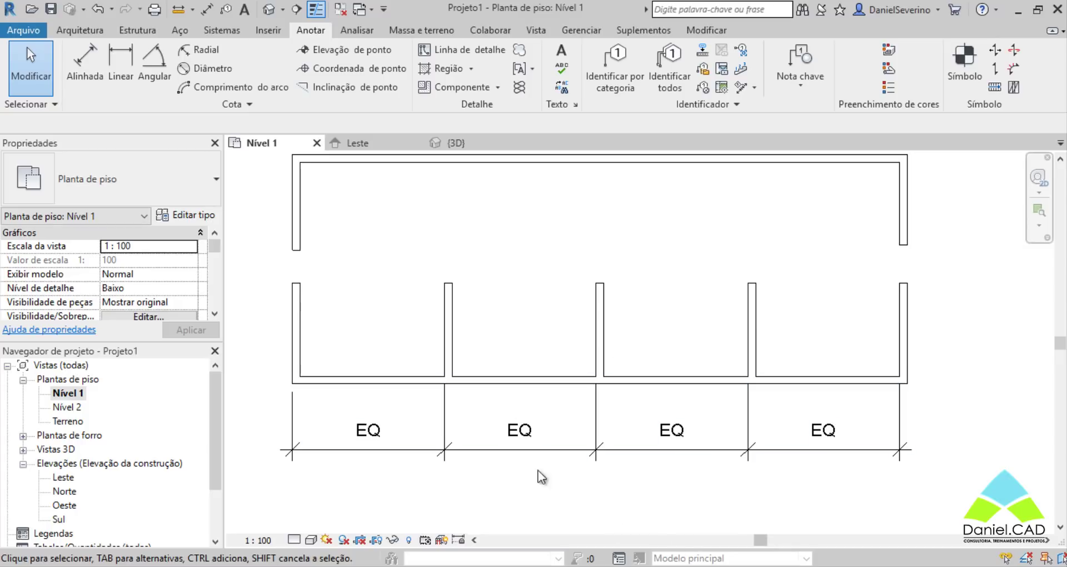
Step: Set the distance between the left outer wall and the first partition wall to 2 m
left_click(448, 328)
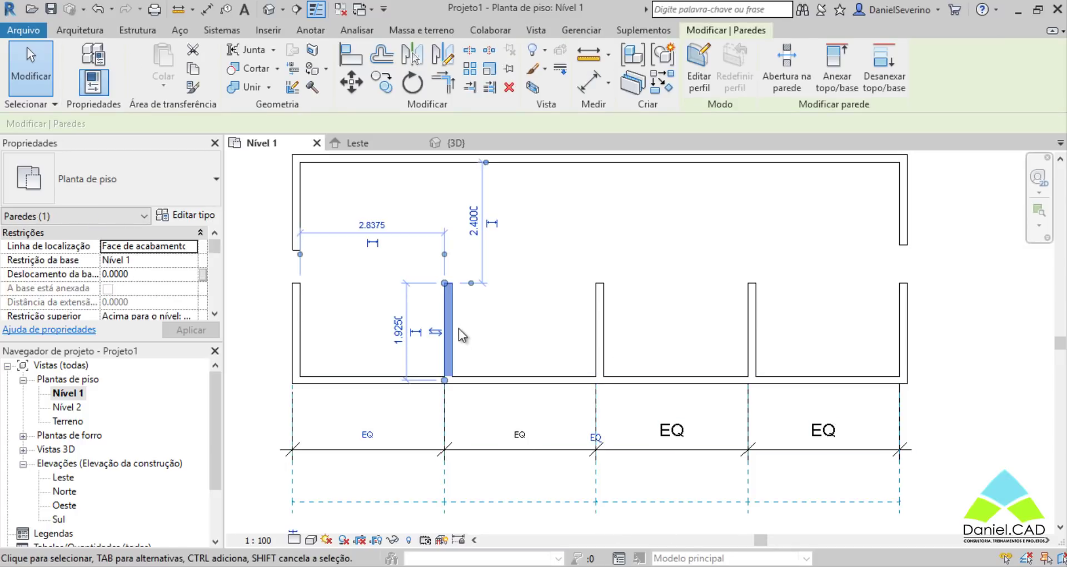
left_click(372, 222)
type("2")
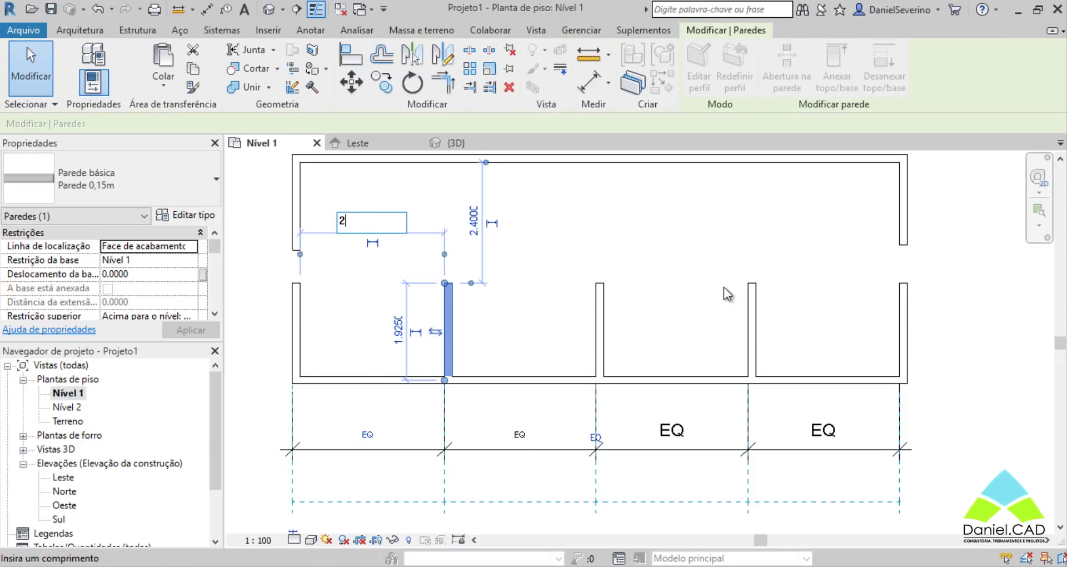
key("Return")
left_click(887, 385)
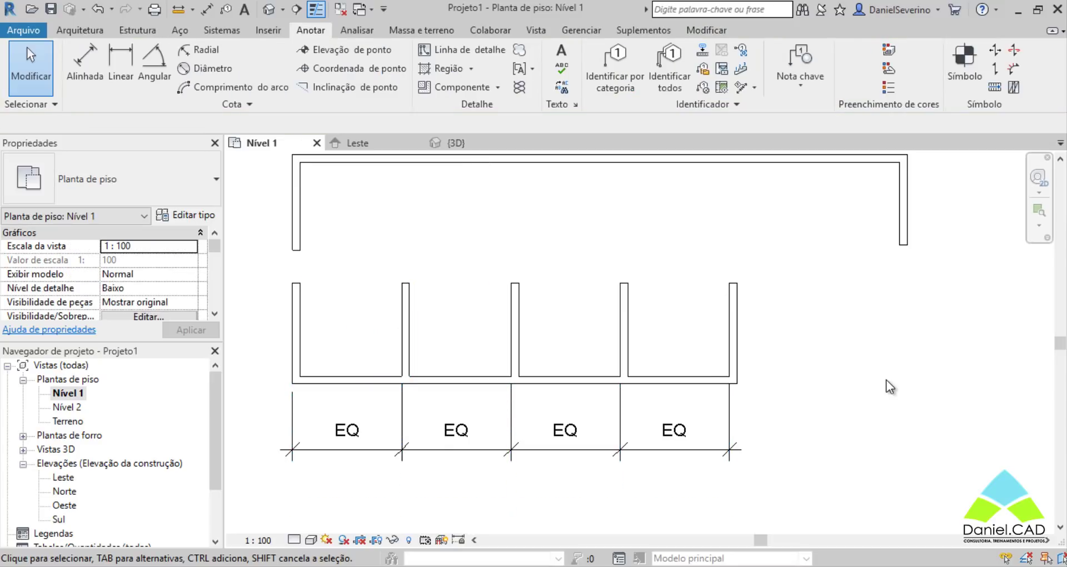
Step: Set the distance between the left outer wall and the first partition wall to 4 m
left_click(396, 303)
left_click(350, 225)
type("4")
key("Return")
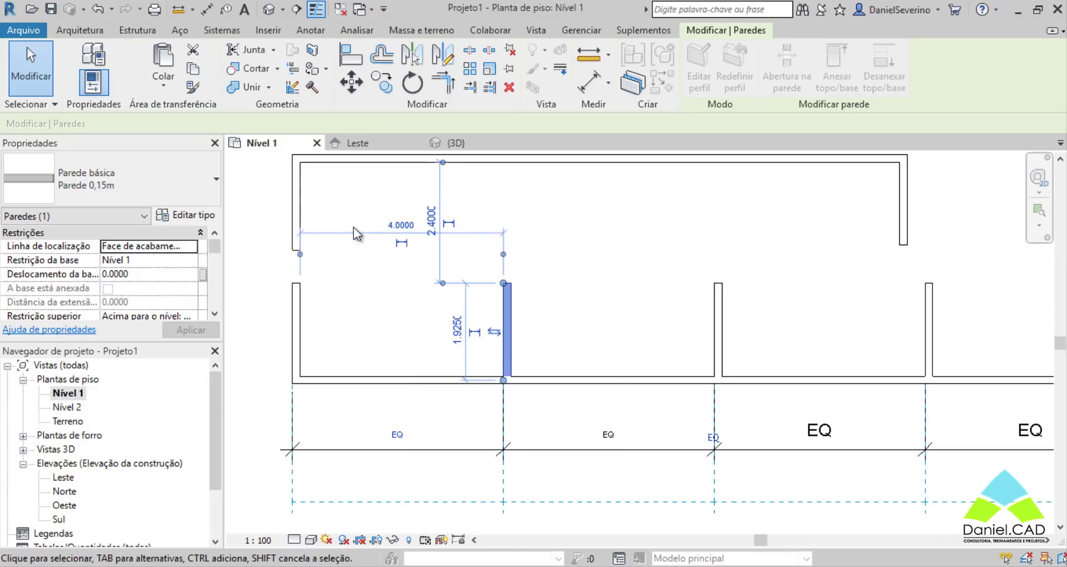
scroll(407, 250, "down", 3)
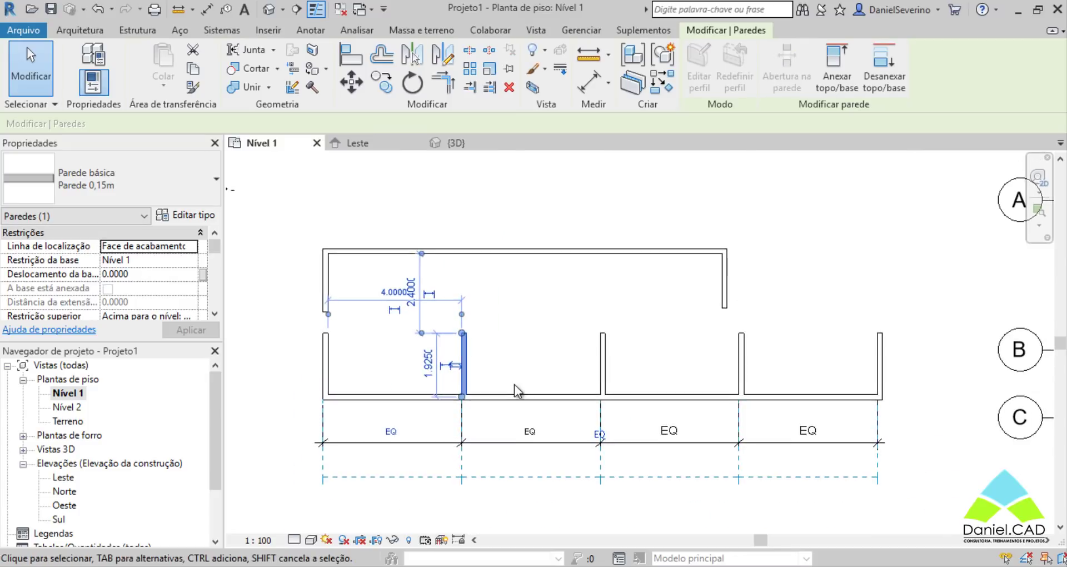
key("Escape")
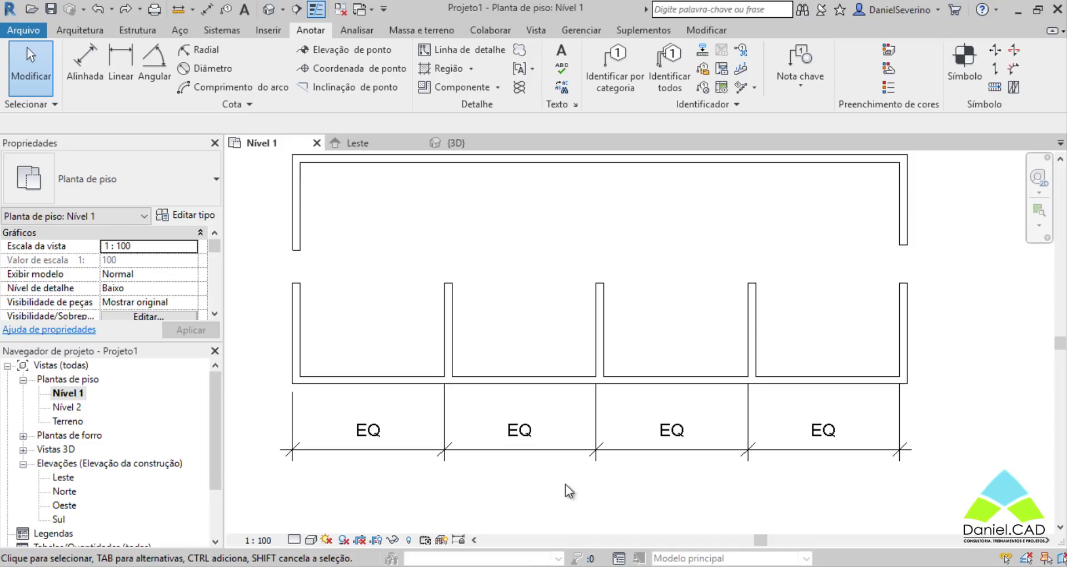
Step: Set the equality display (Exibir igualdade) of the EQ dimension string to Valor and apply it
left_click(571, 451)
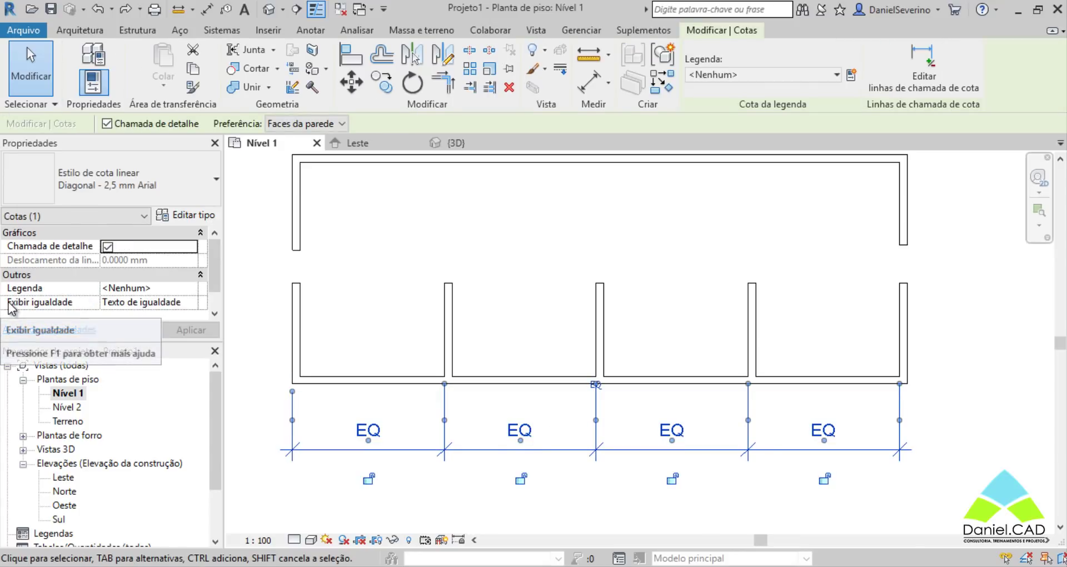
left_click(193, 303)
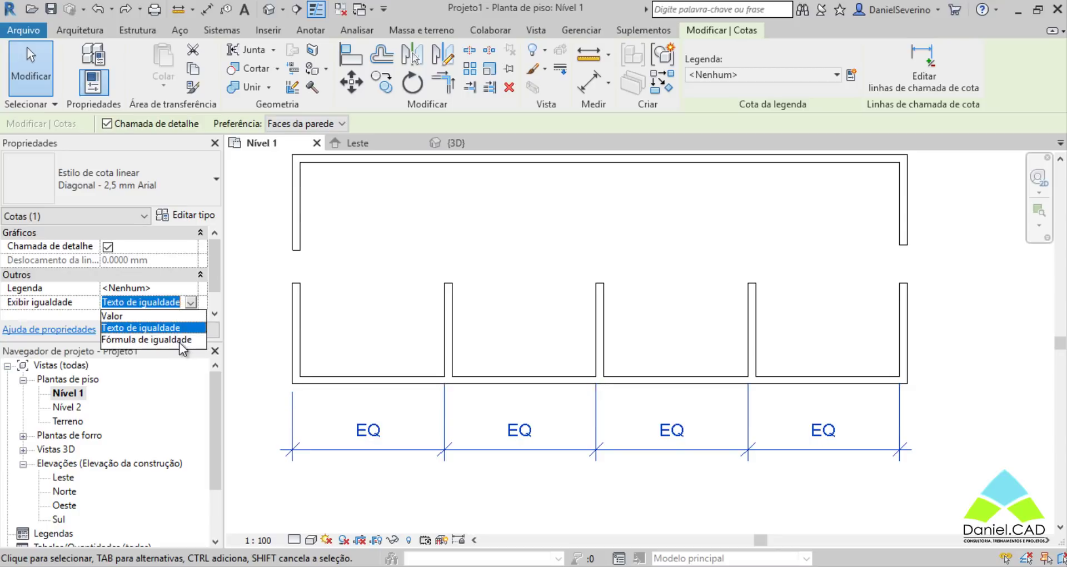
left_click(109, 316)
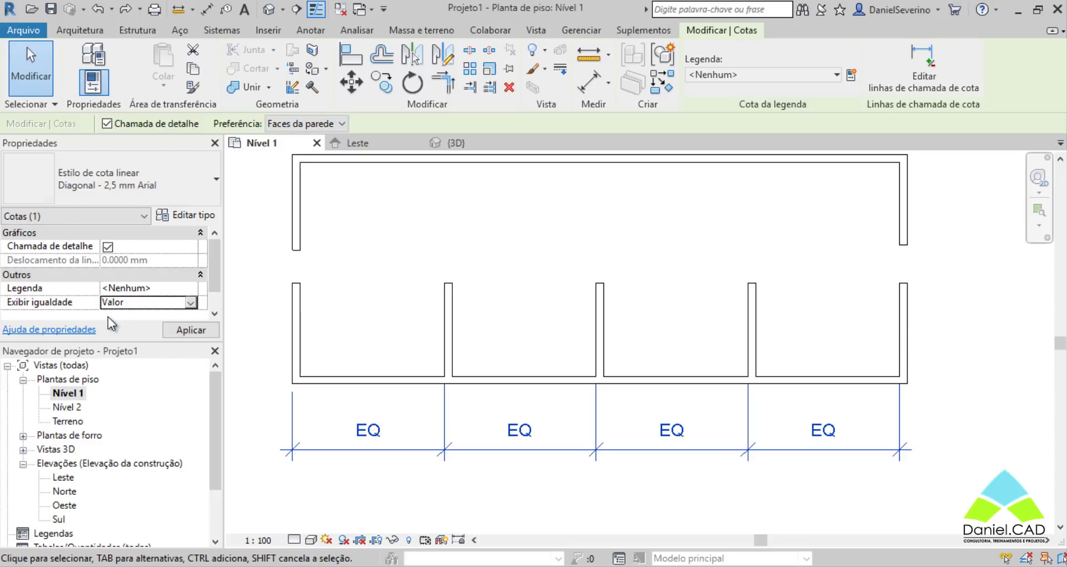
left_click(172, 328)
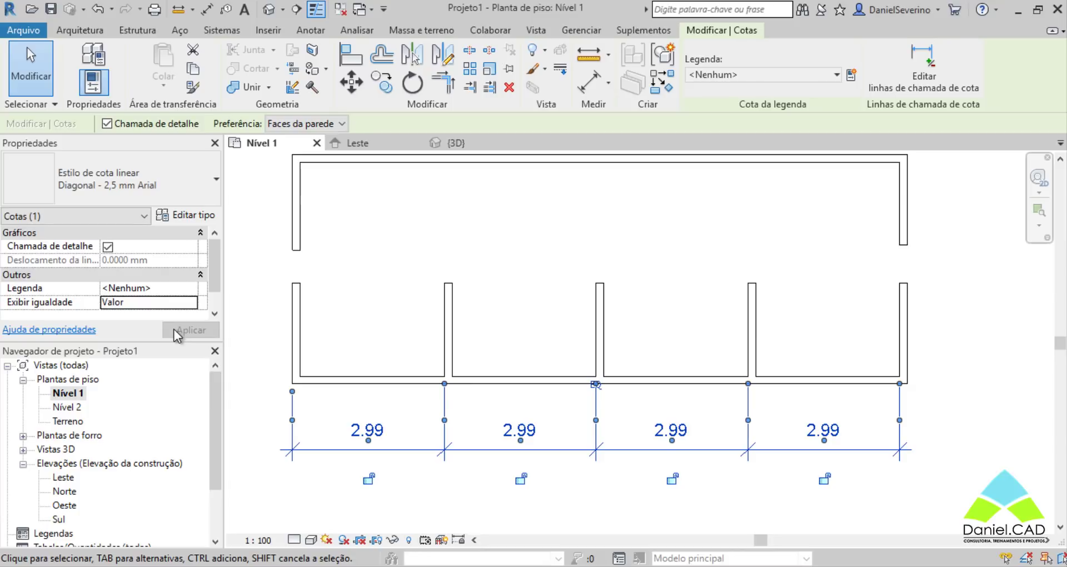
Step: Set the distance between the left outer wall and the first partition wall to 3 m
left_click(448, 306)
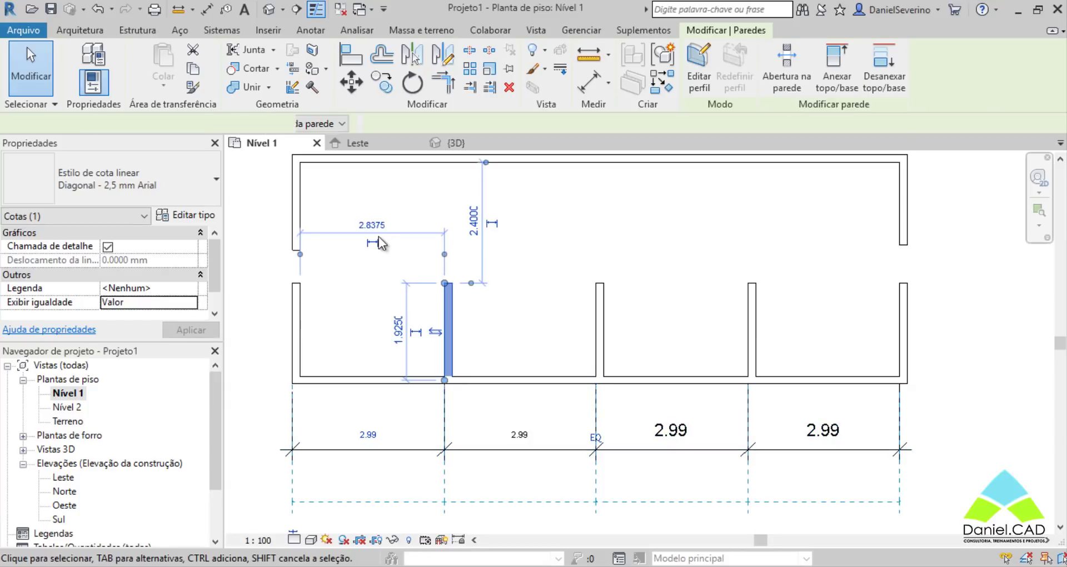
left_click(361, 222)
type("3")
key("Return")
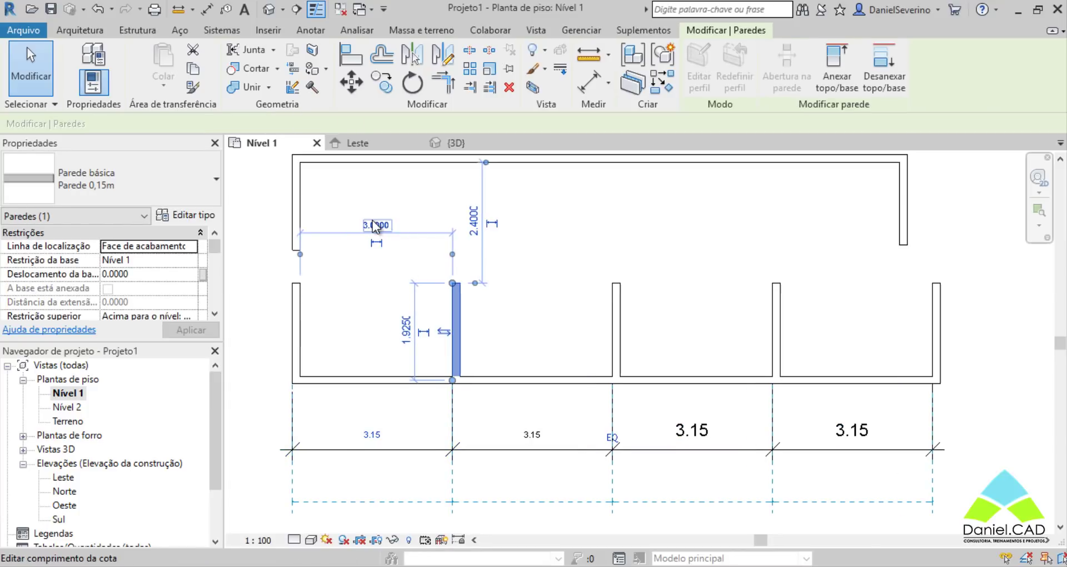
key("Escape")
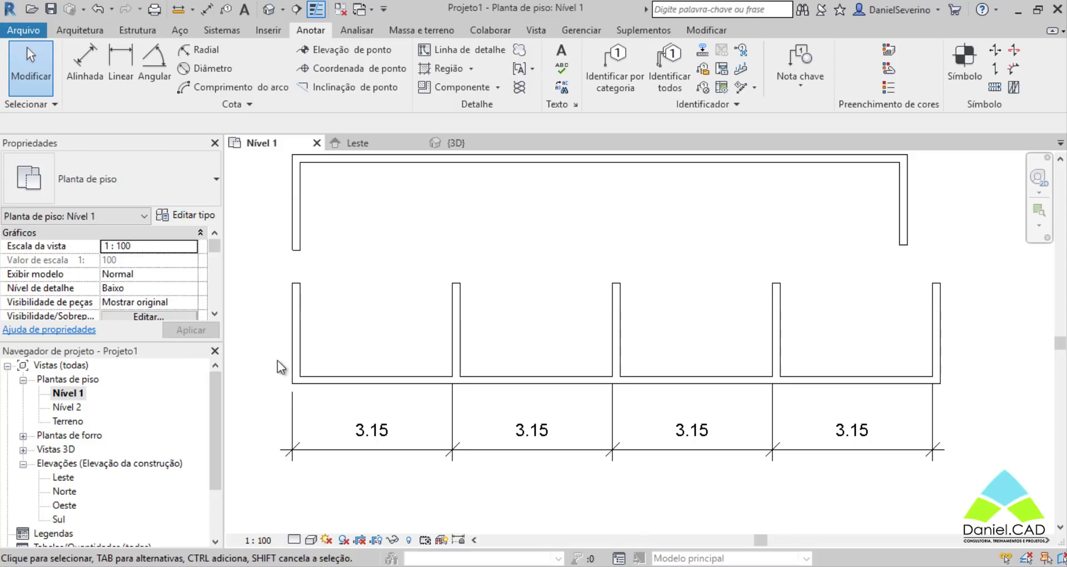
Step: Set the equality display (Exibir igualdade) of the lower rooms' dimension string to Fórmula de igualdade
left_click(386, 442)
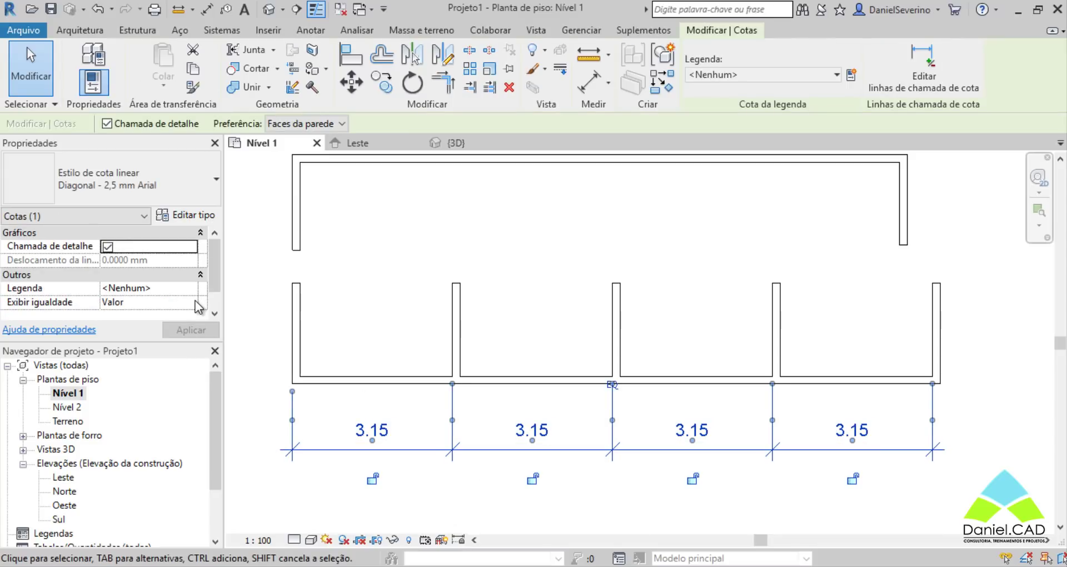
left_click(195, 302)
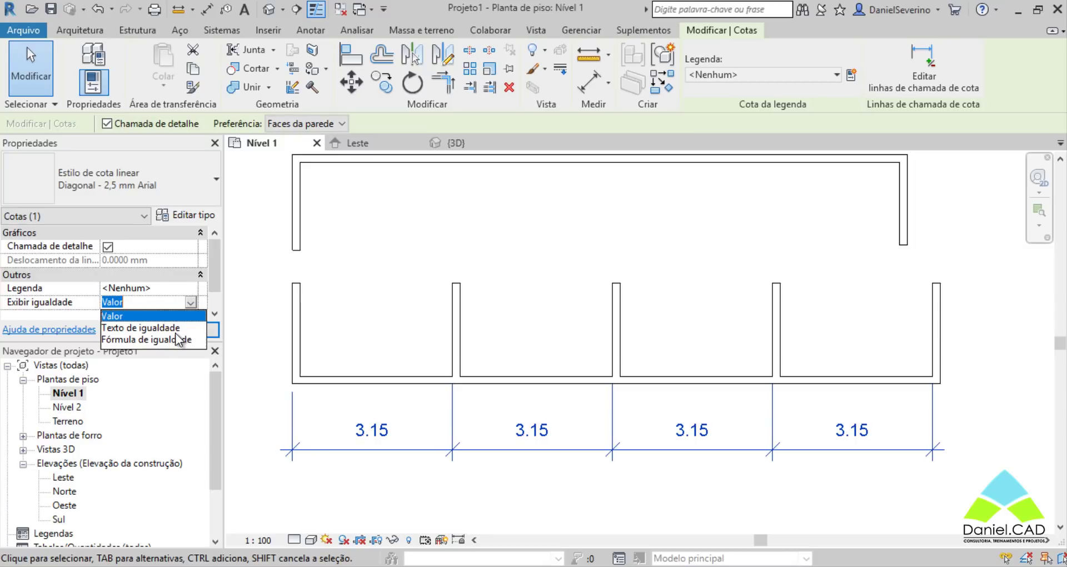
left_click(174, 339)
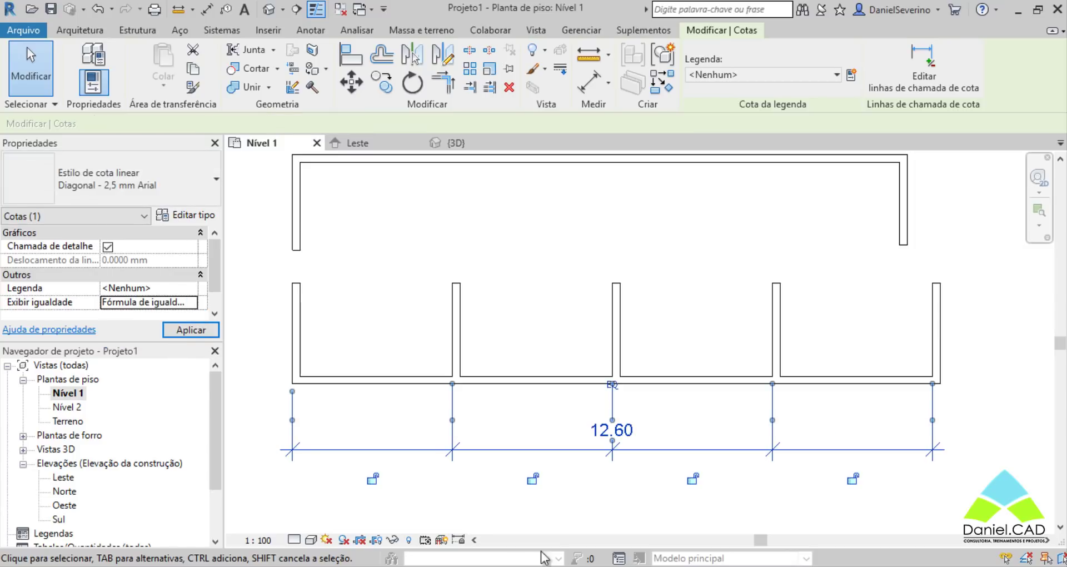
left_click(557, 496)
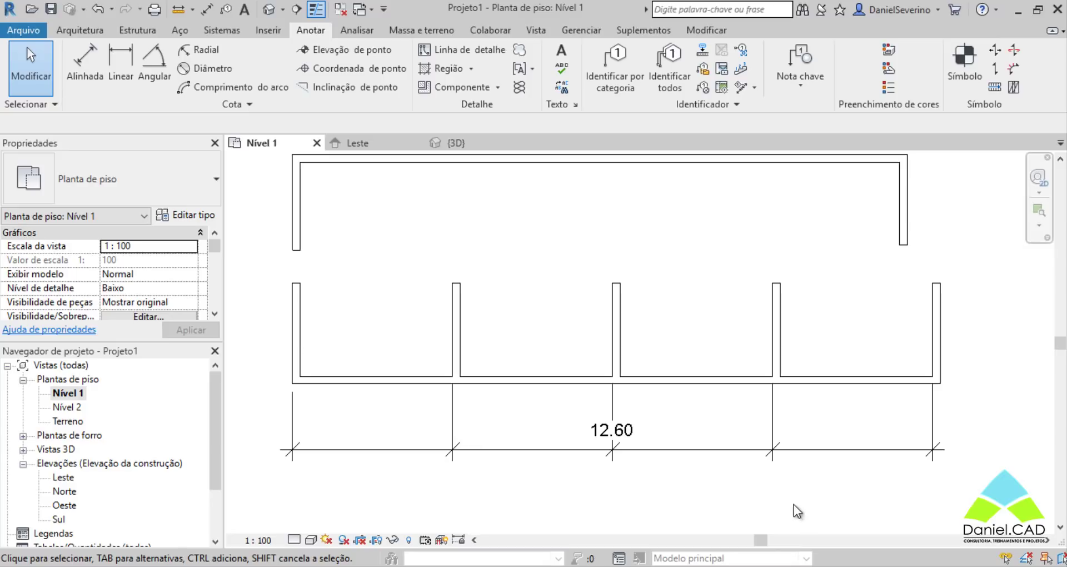
middle_click_drag(596, 506, 592, 522)
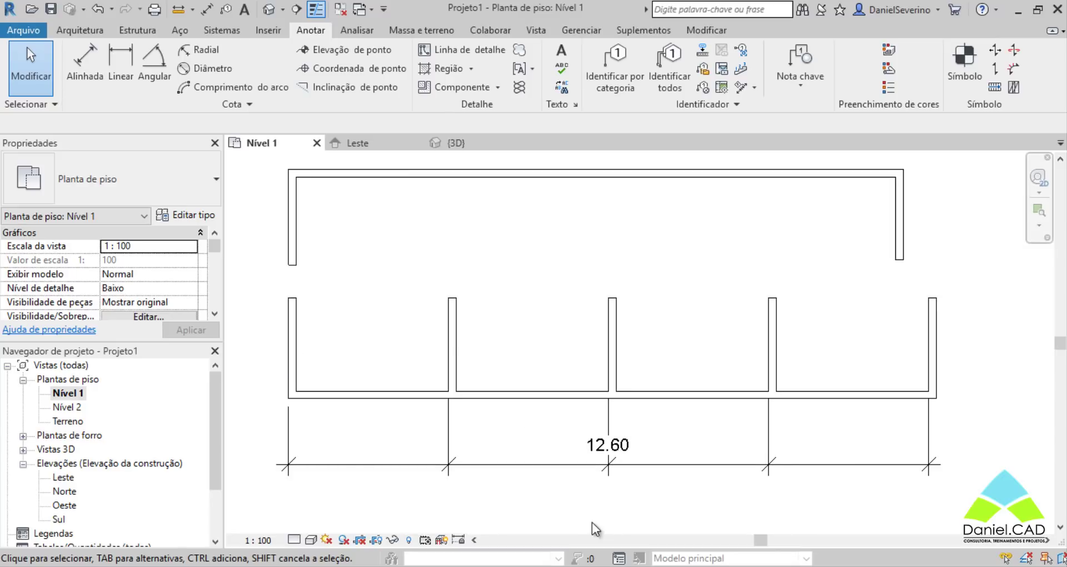
Step: Switch the equality display of the lower rooms' dimension string back to Valor and apply it
left_click(589, 513)
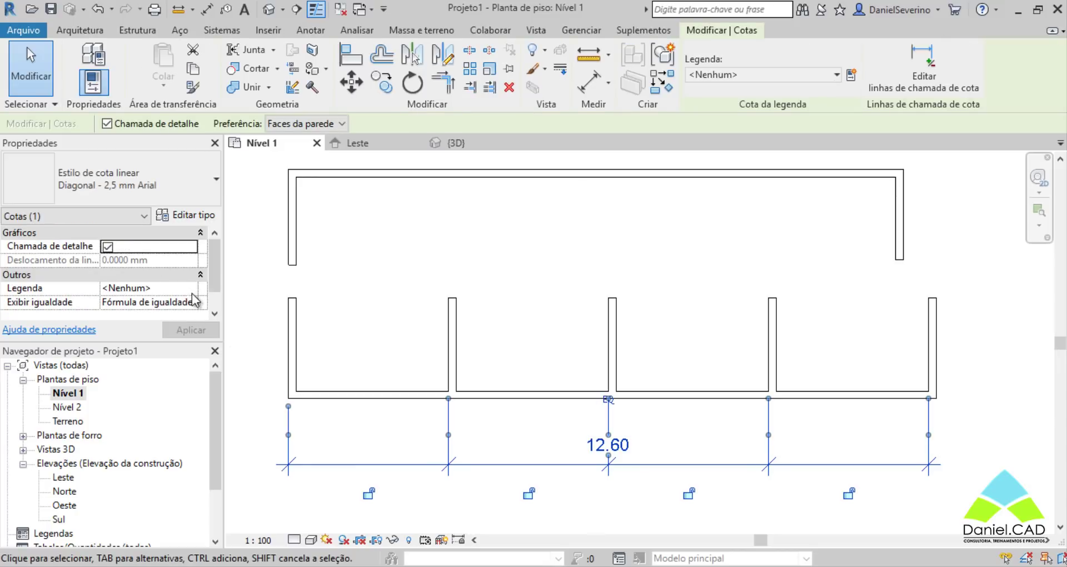
left_click(167, 302)
left_click(191, 302)
left_click(125, 311)
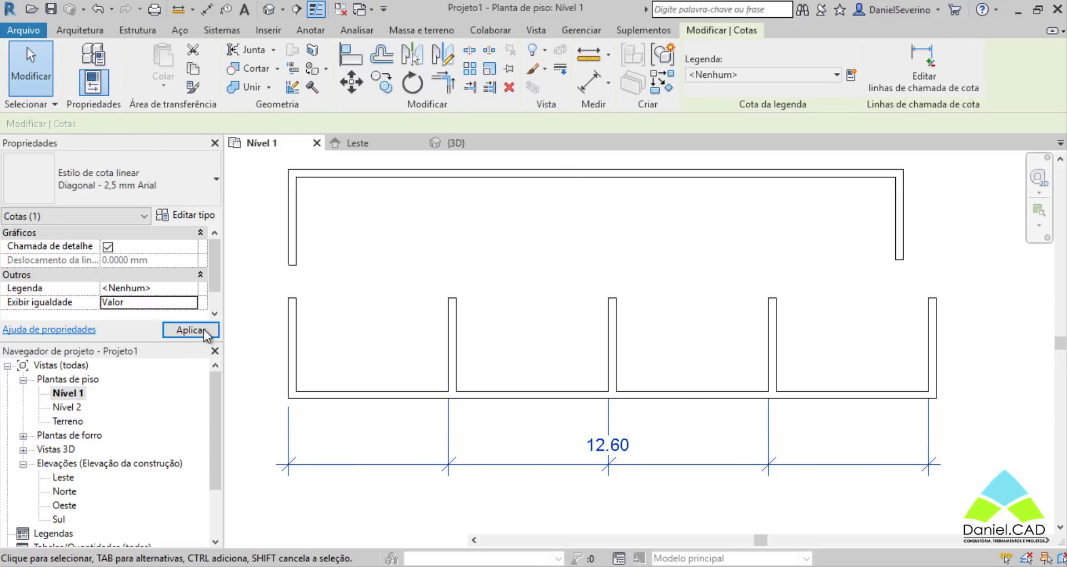
left_click(184, 330)
left_click(637, 499)
Step: Place an aligned dimension string along the right side, through the upper wall, both right wall ends and the bottom wall, and make its segments equal
scroll(637, 498, "down", 1)
scroll(808, 294, "up", 1)
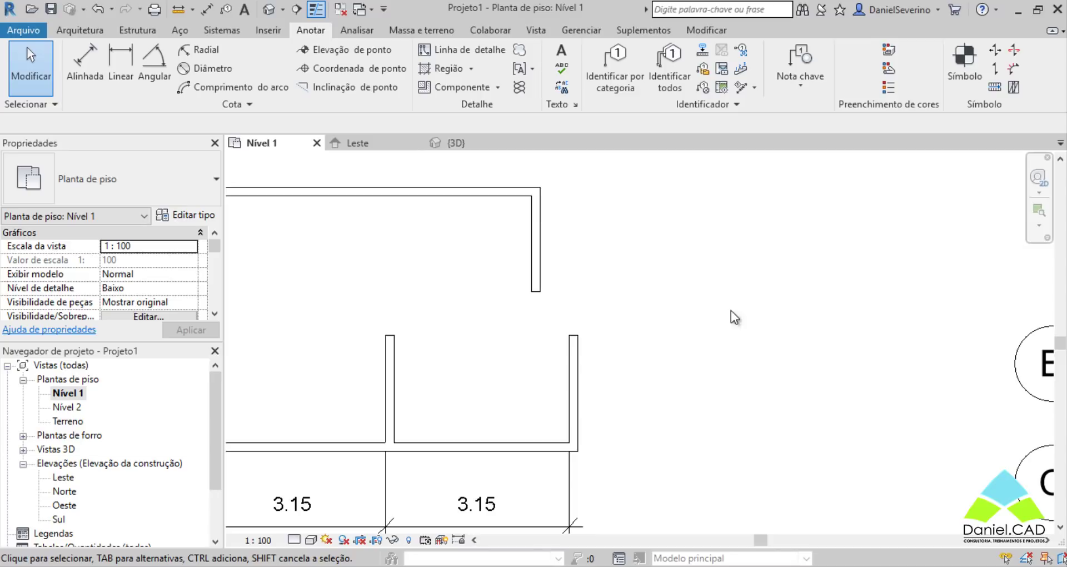
left_click(76, 68)
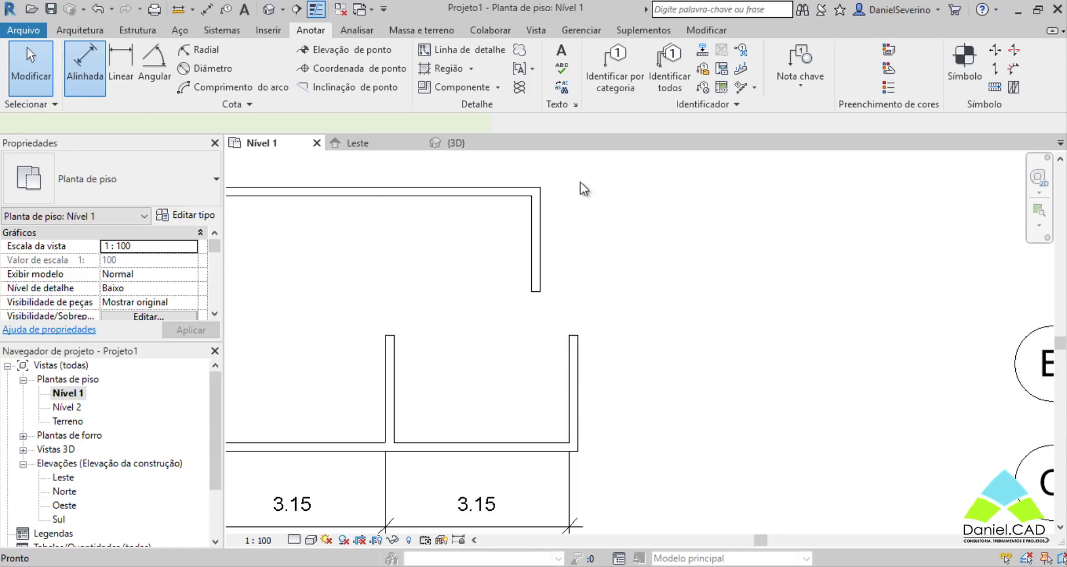
left_click(535, 188)
left_click(535, 291)
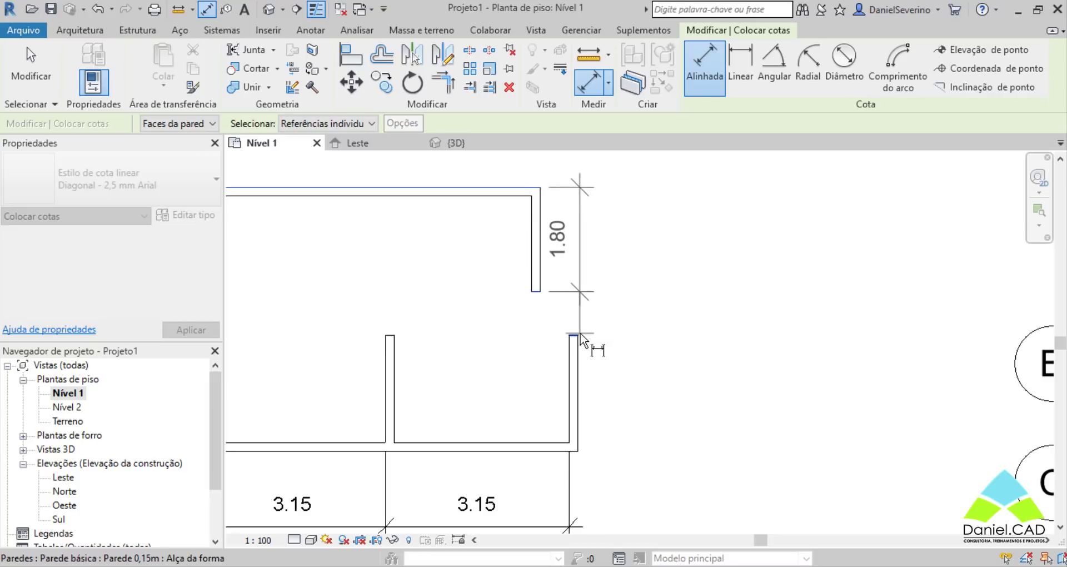
left_click(579, 335)
left_click(561, 451)
left_click(651, 378)
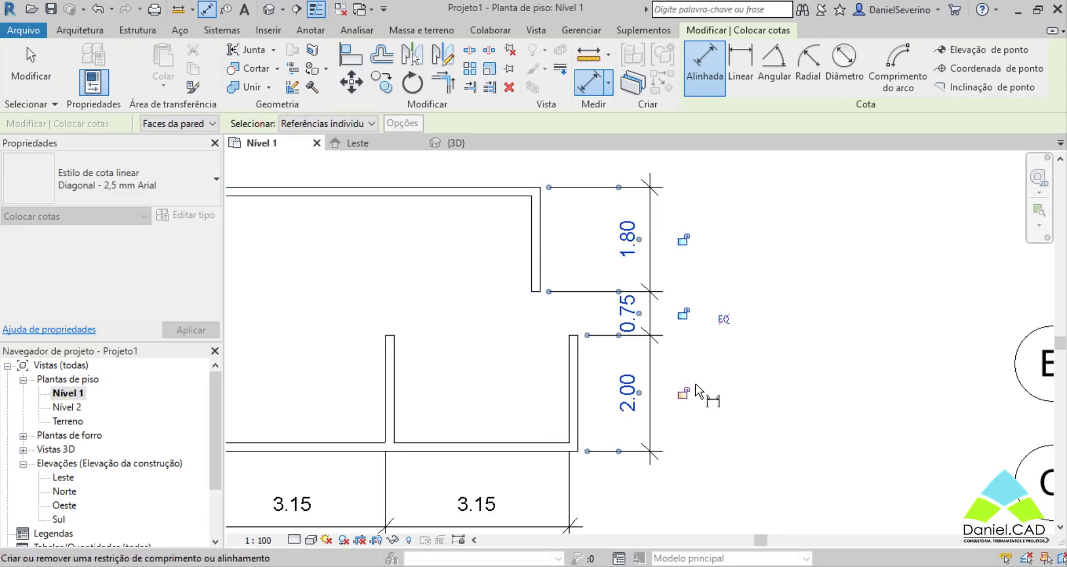
left_click(724, 319)
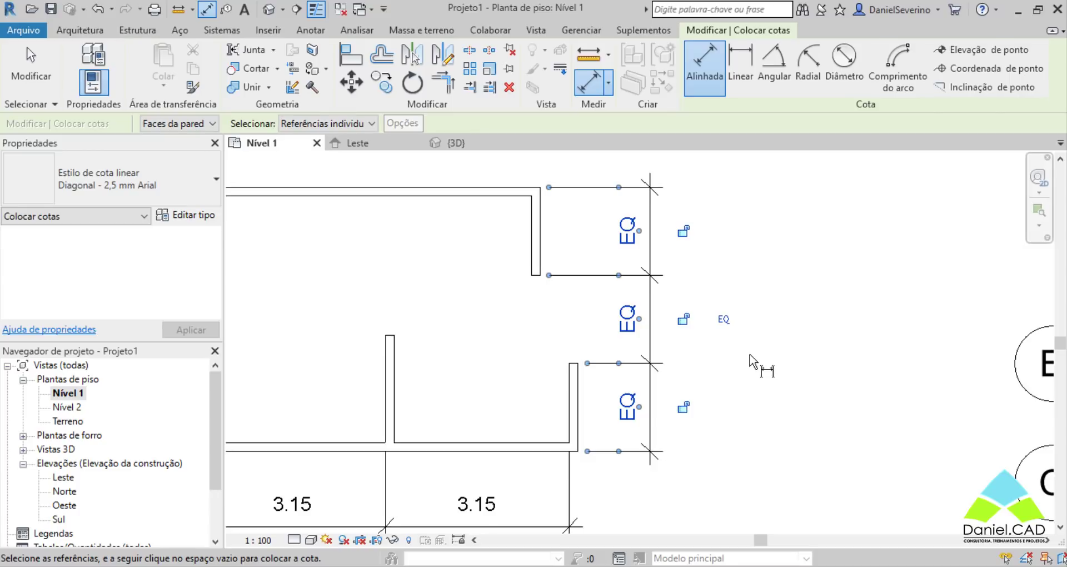
key("Escape")
key("Escape")
Step: Move the long upper wall upward, farther from the lower rooms, to widen the equal vertical spacing
scroll(584, 293, "down", 3)
scroll(572, 292, "up", 2)
left_click_drag(552, 229, 565, 181)
left_click(873, 329)
Step: Place an aligned dimension string across grid lines 1, 2, 3 and 4 and make its segments equal
scroll(803, 400, "down", 4)
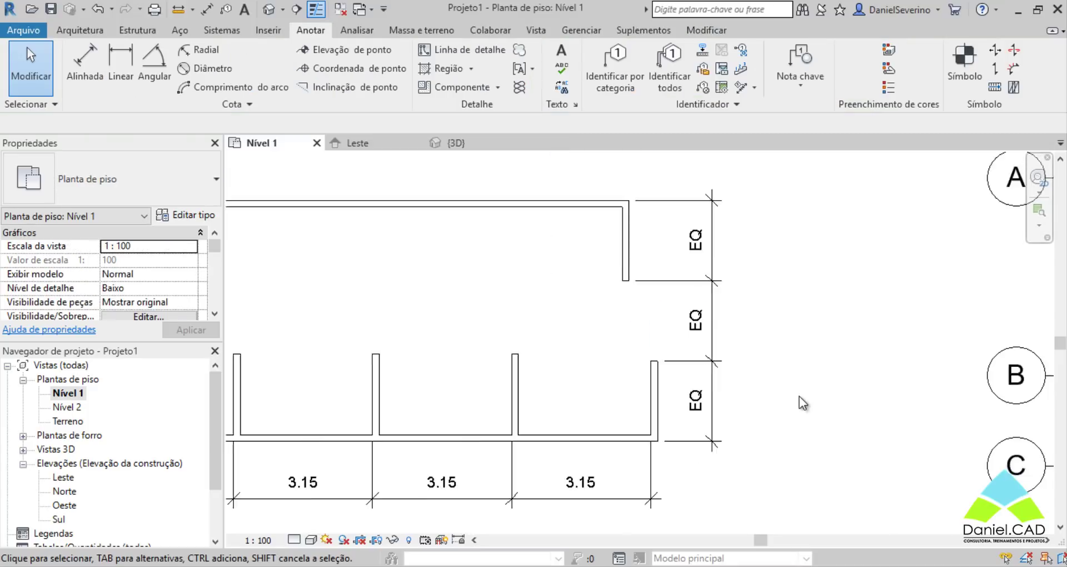
middle_click_drag(856, 334, 214, 397)
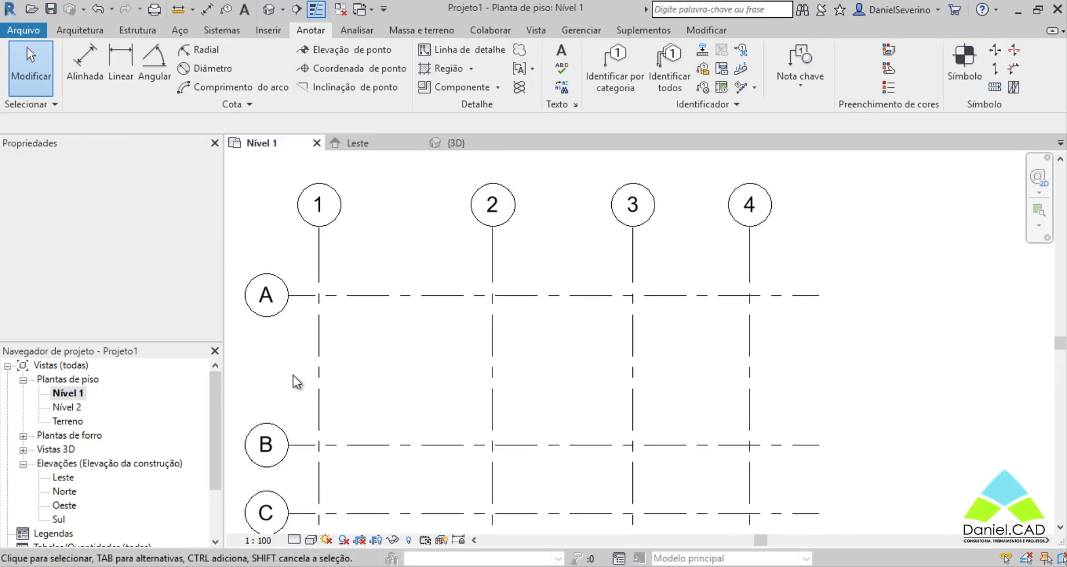
scroll(419, 365, "up", 1)
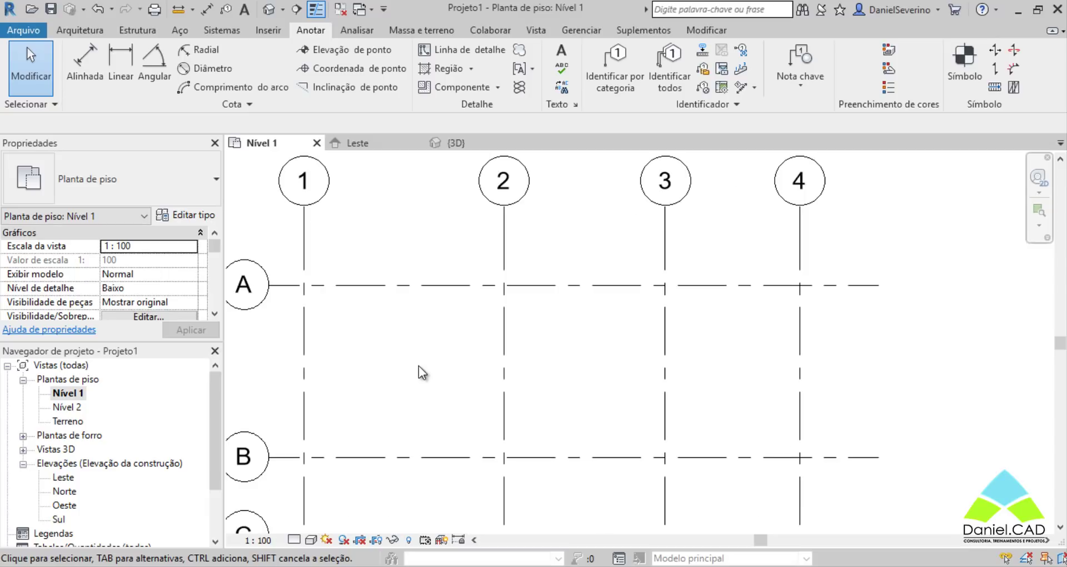
left_click(85, 62)
left_click(304, 229)
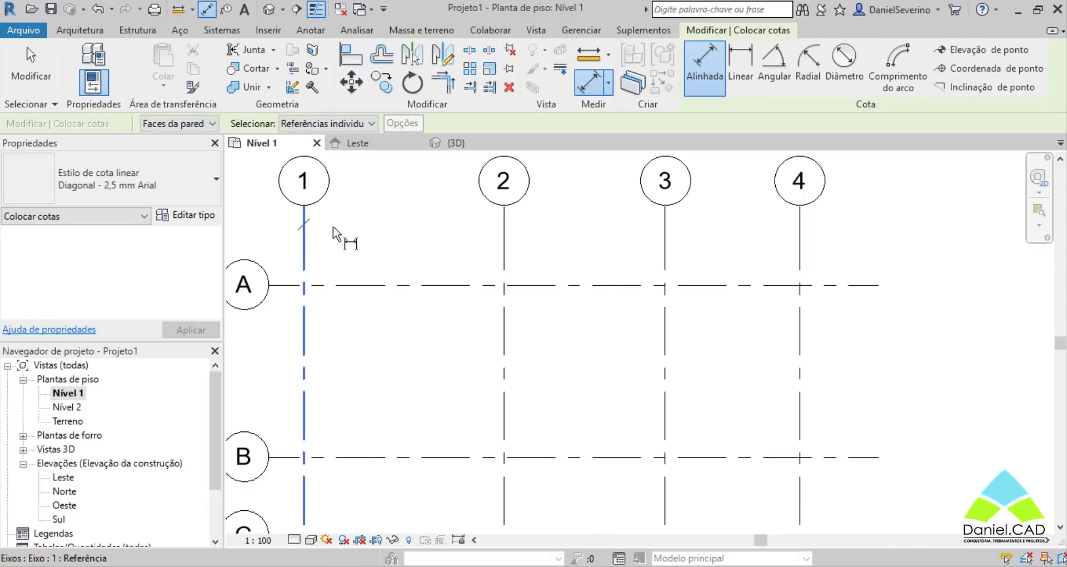
left_click(504, 245)
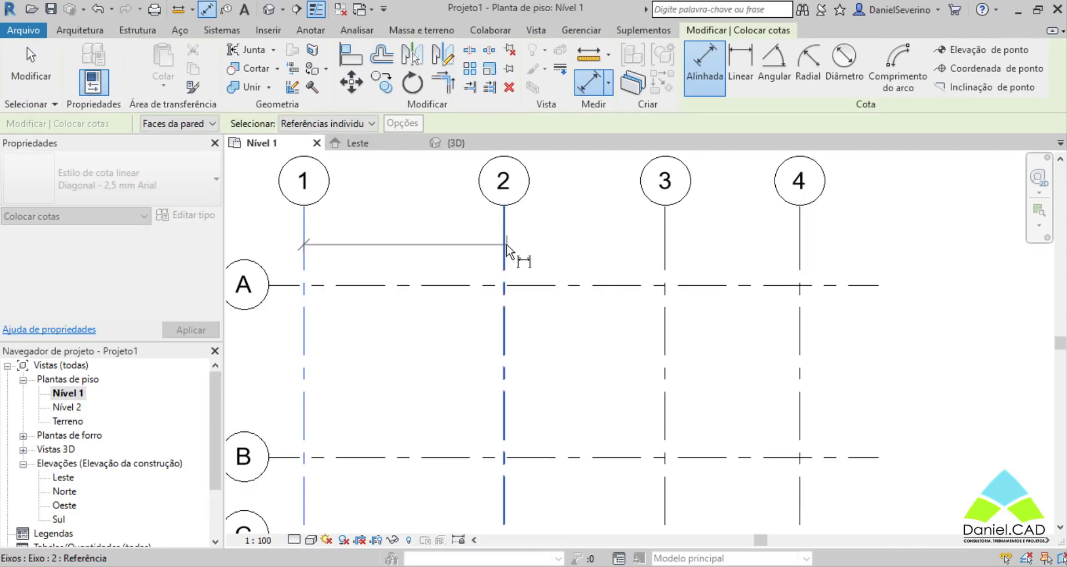
left_click(665, 244)
left_click(800, 248)
left_click(592, 253)
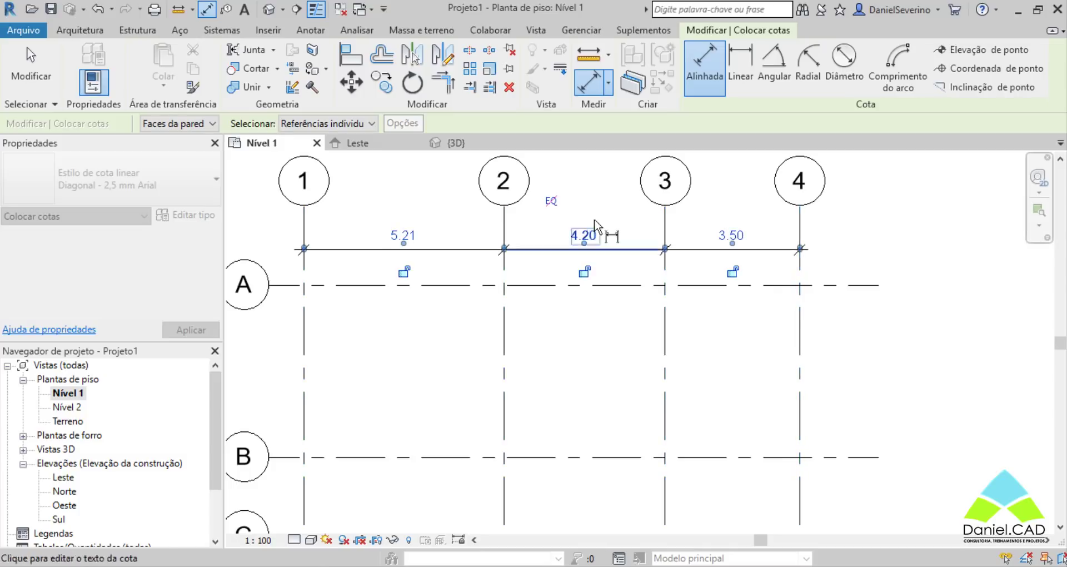
left_click(555, 214)
key("Escape")
key("Escape")
Step: Set the distance between grid lines 1 and 2 to 5 m
scroll(623, 416, "down", 1)
left_click(574, 426)
middle_click_drag(634, 377, 624, 203)
left_click(495, 395)
type("5")
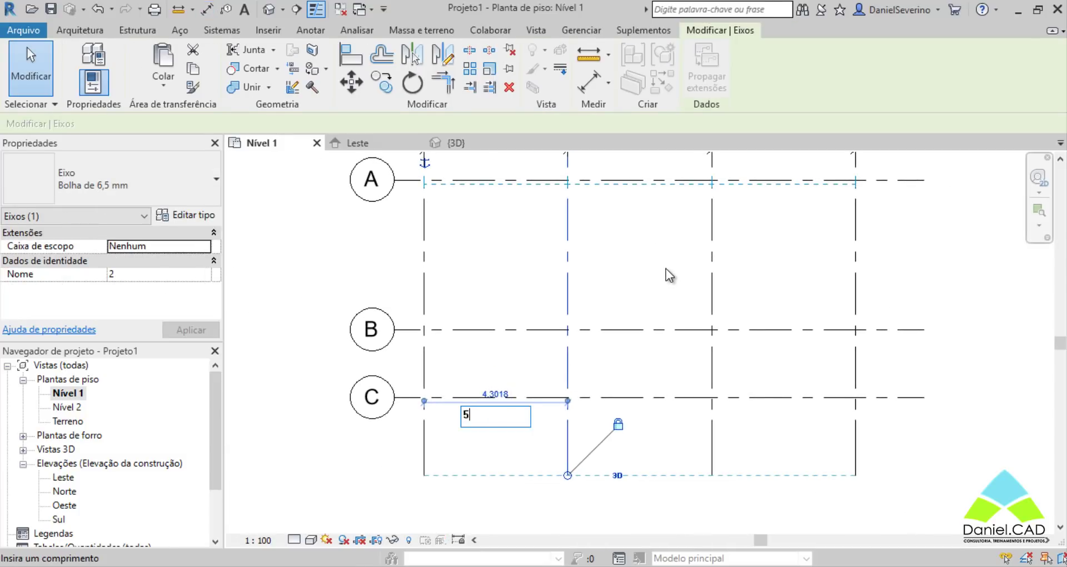
key("Return")
scroll(867, 211, "down", 1)
middle_click_drag(834, 312, 730, 372)
left_click(502, 376)
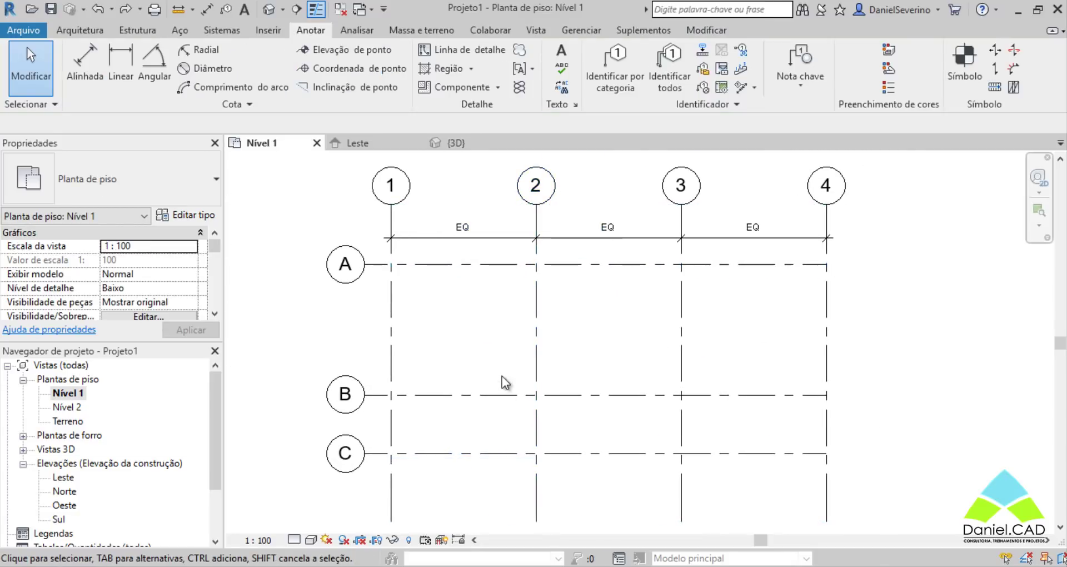
Step: Try a 3 m distance between grid lines 1 and 2 and undo the change
left_click(536, 322)
left_click(465, 450)
type("3")
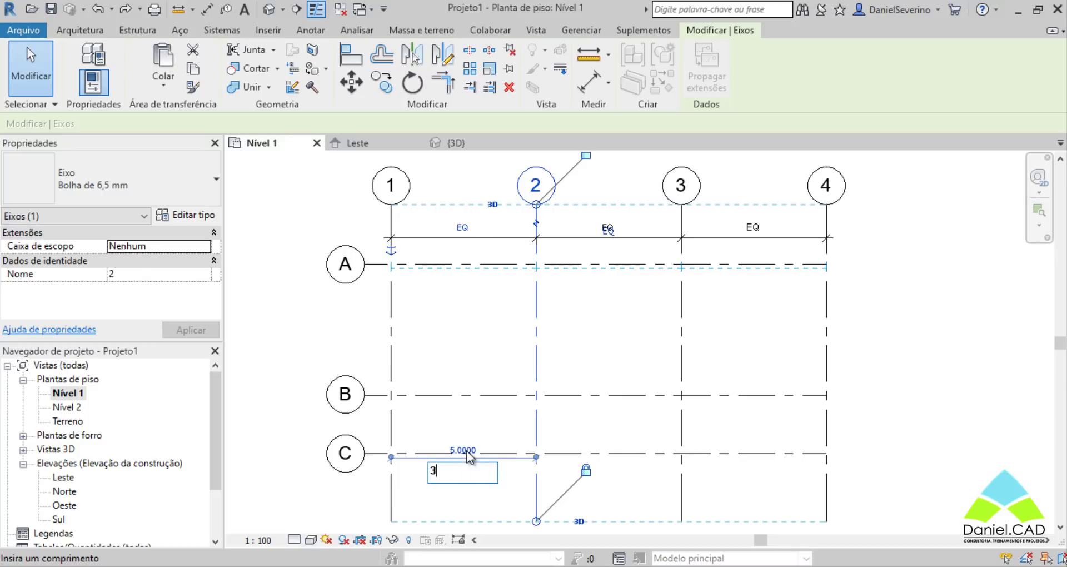
key("Return")
left_click(828, 379)
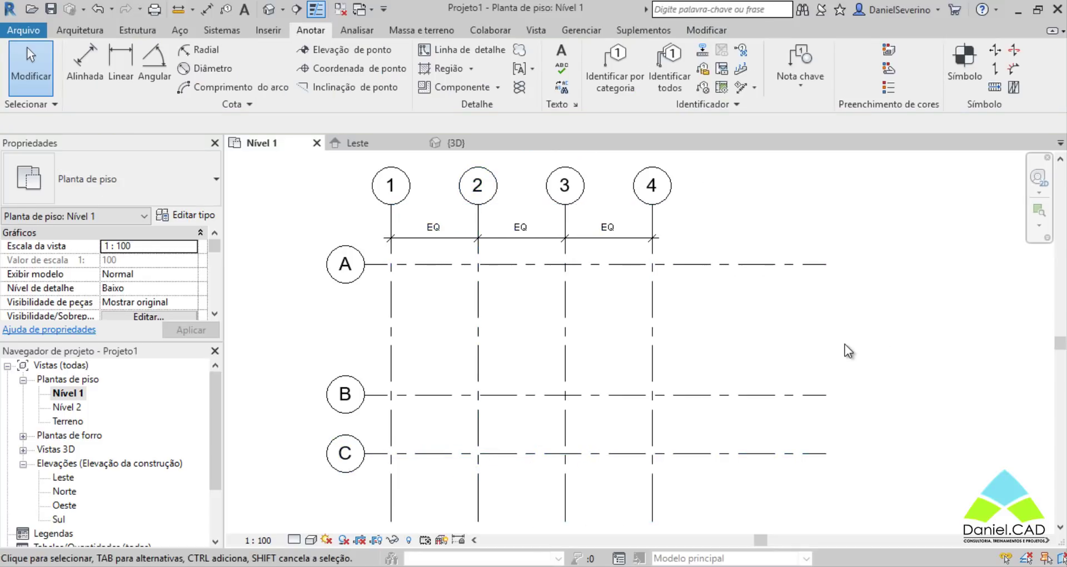
key("ctrl+z")
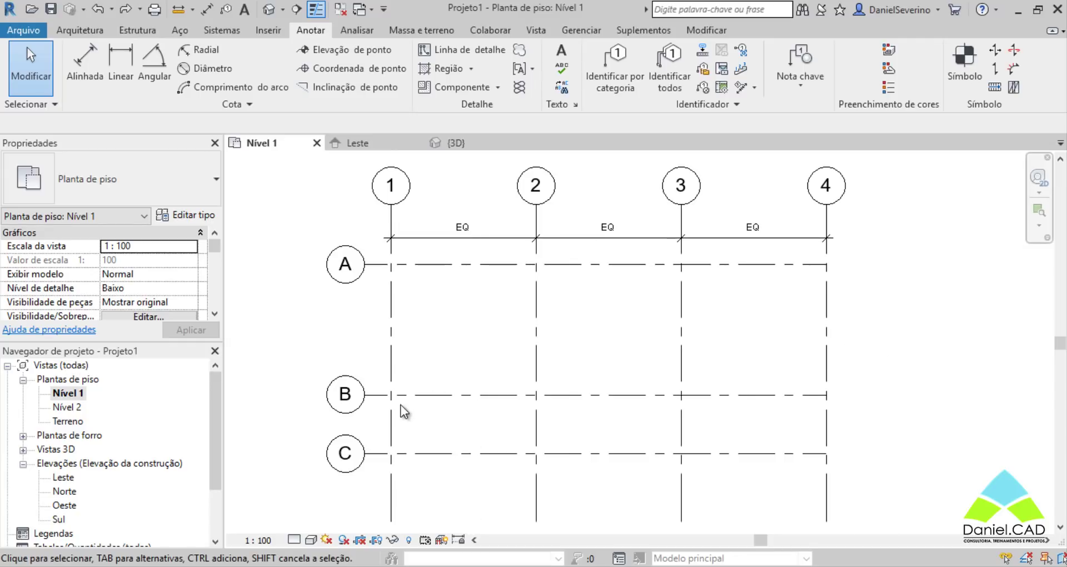
left_click(462, 271)
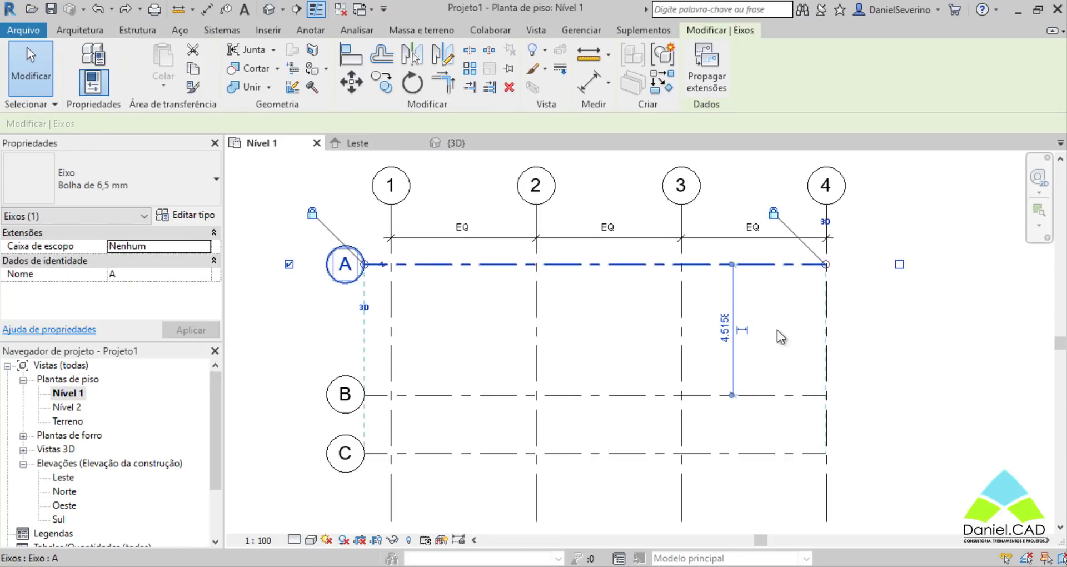
left_click(903, 454)
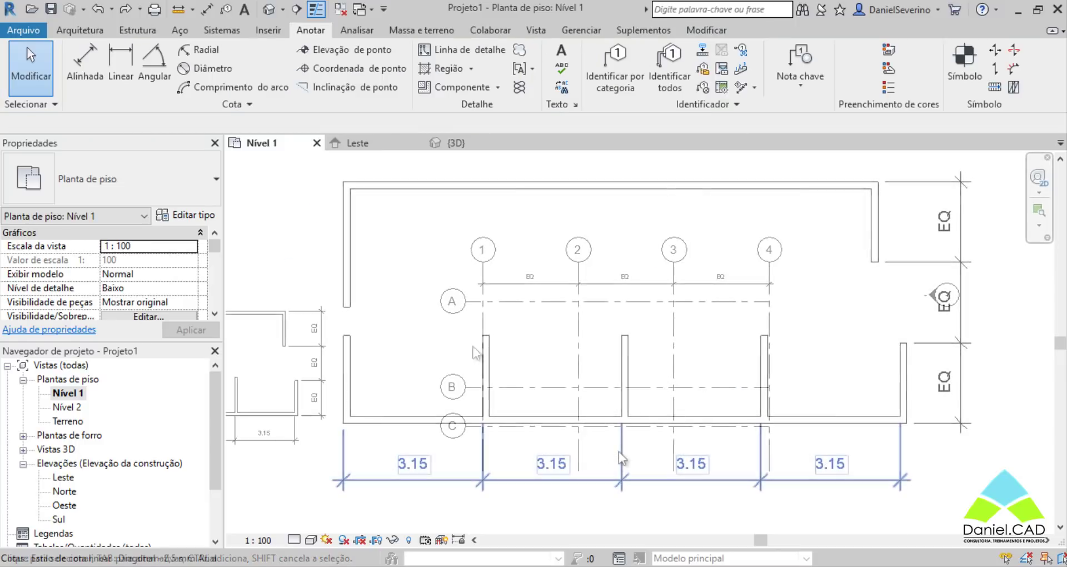
Step: Delete the lower rooms' dimension string together with its equality constraint and move the first partition wall to the left
left_click(619, 453)
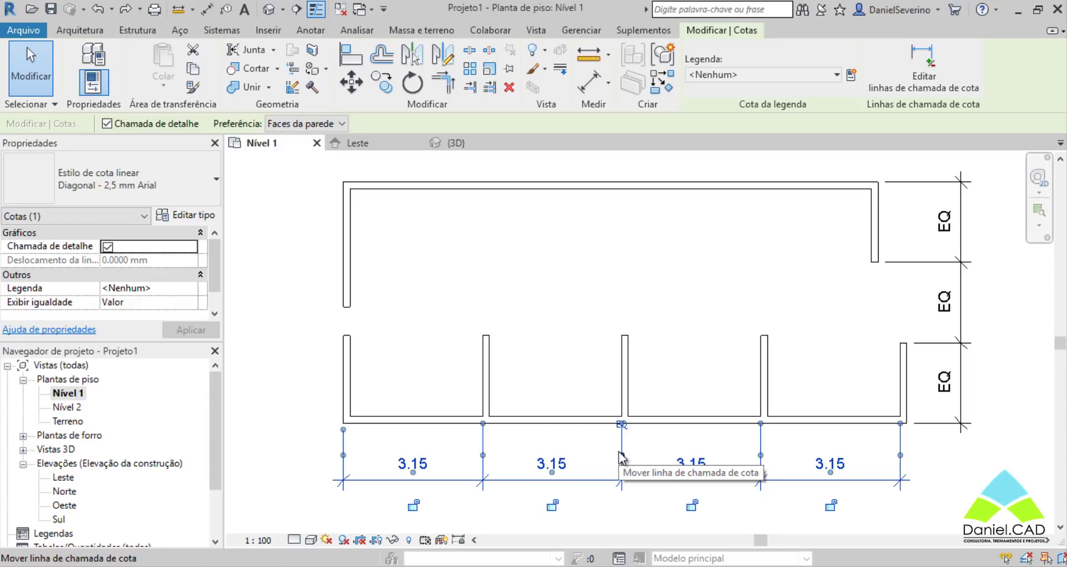
key("Delete")
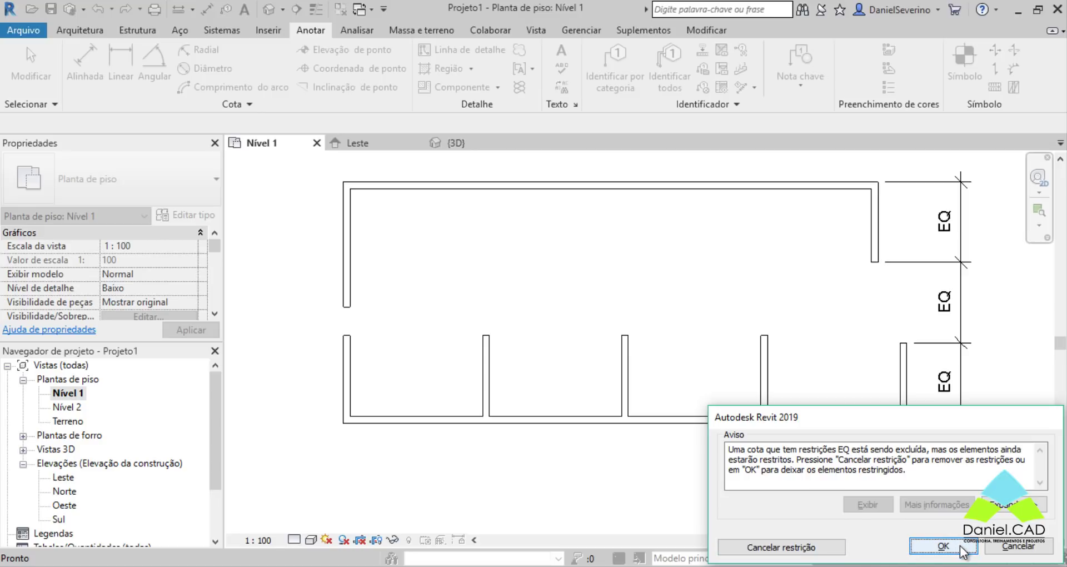
left_click(769, 550)
left_click(625, 366)
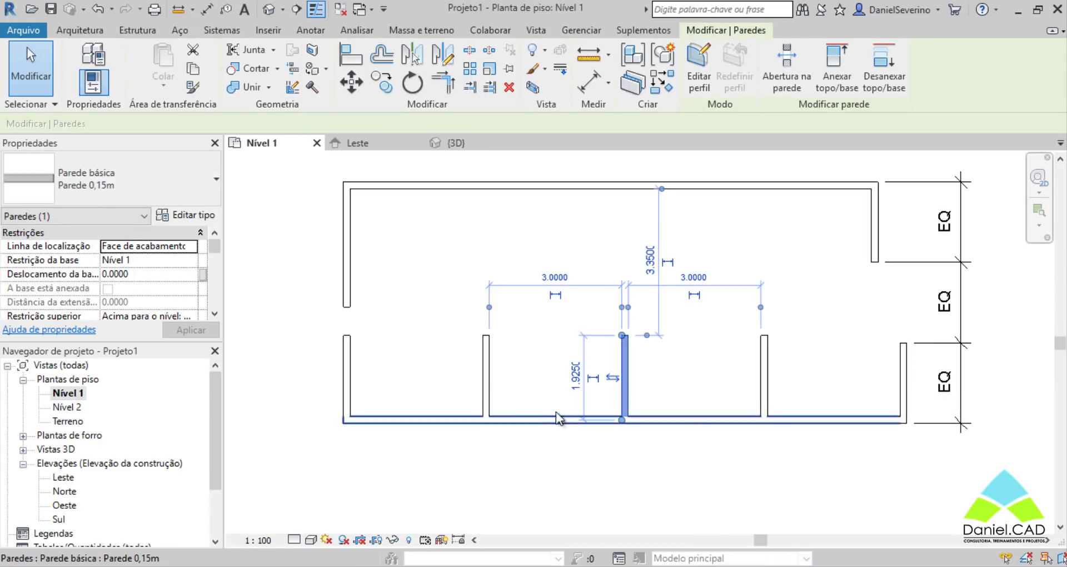
left_click_drag(486, 396, 451, 395)
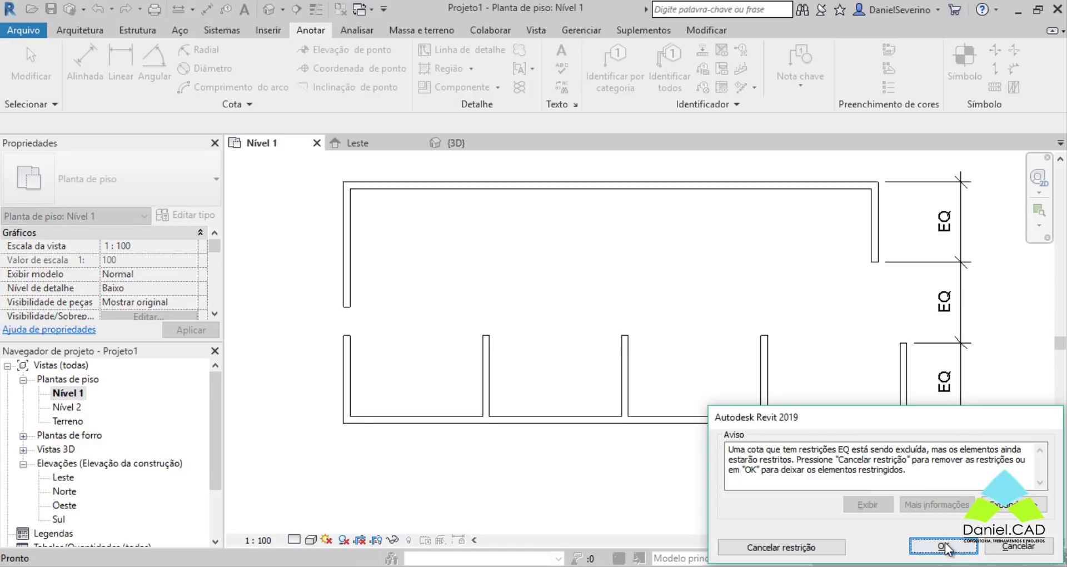
Step: Delete the lower rooms' dimension string but keep the elements constrained, and move the first partition wall to about 2.20 m from the left outer wall
left_click(945, 547)
left_click_drag(488, 392, 462, 449)
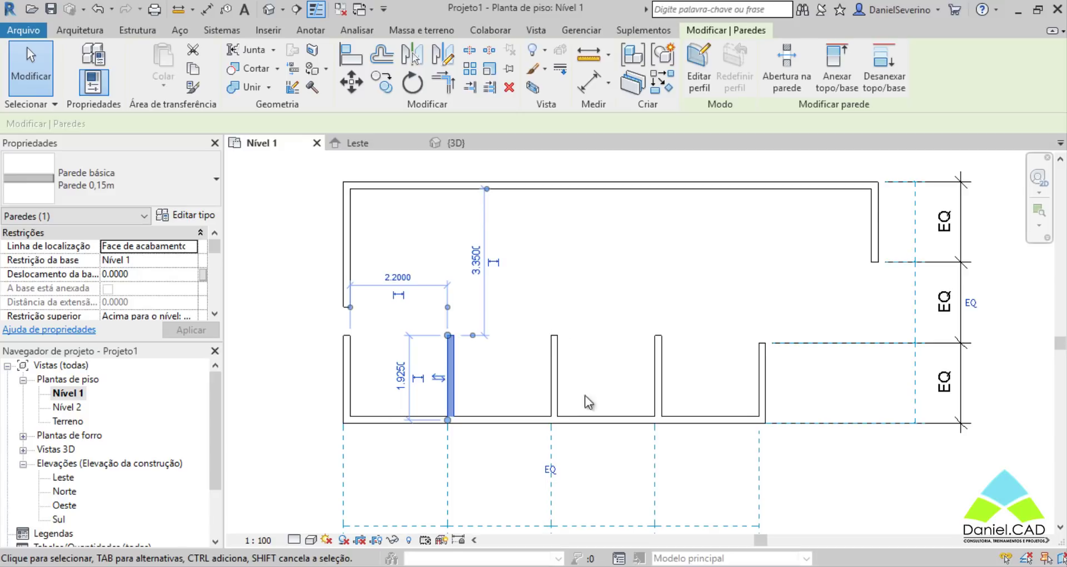
middle_click_drag(832, 517, 852, 466)
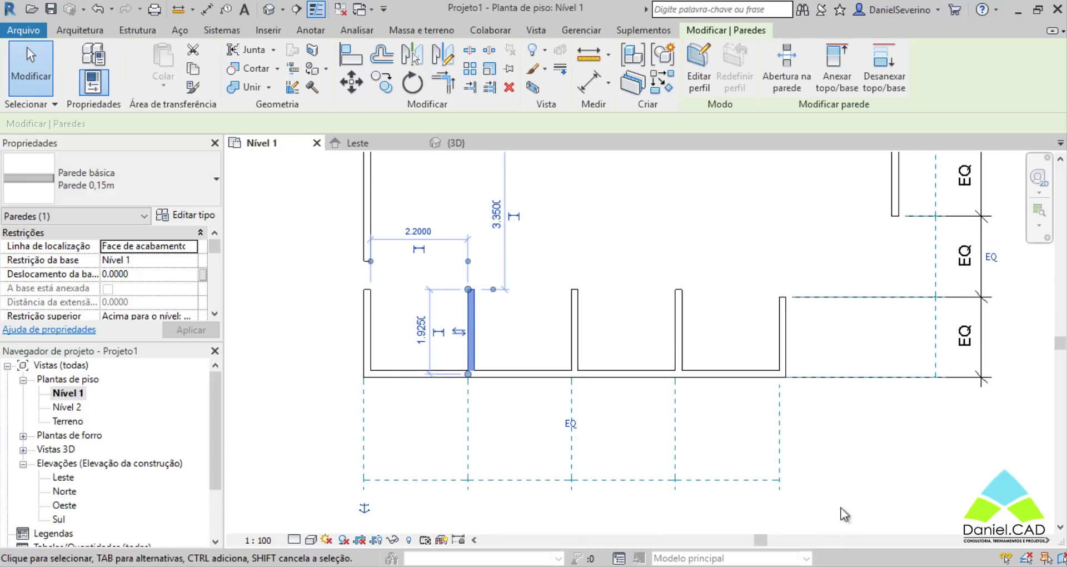
Step: Remove the remaining equality constraint from the lower rooms' walls and move the first partition wall slightly left
left_click(510, 478)
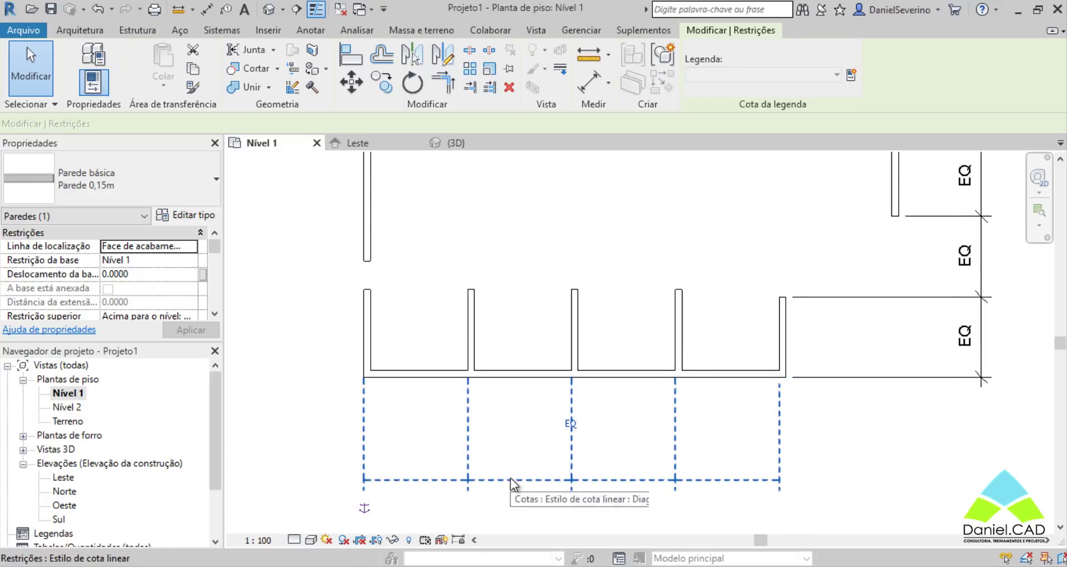
left_click(522, 440)
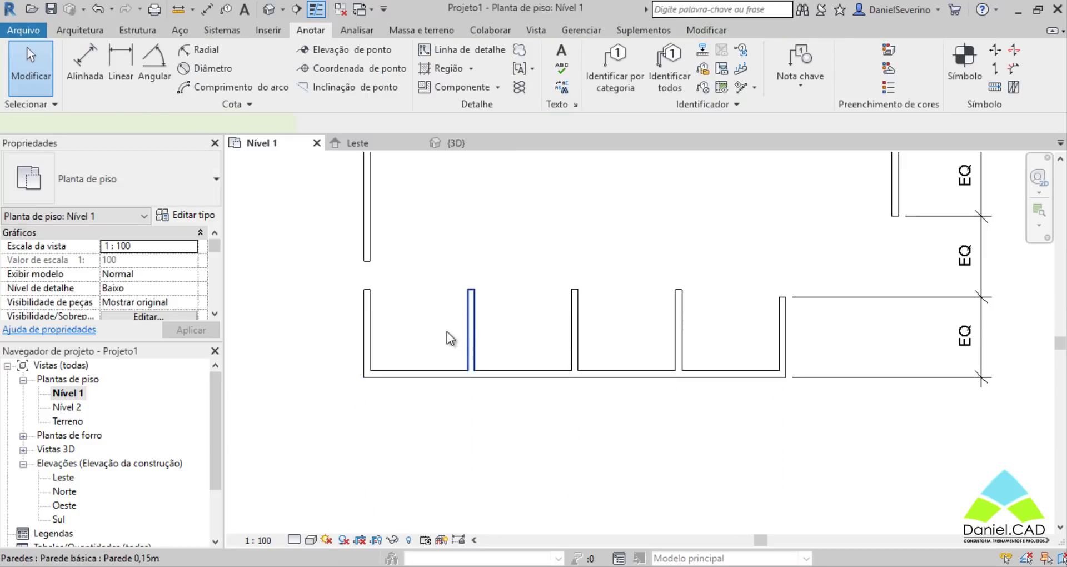
mouse_move(470, 334)
left_mouse_down()
mouse_move(443, 345)
mouse_move(469, 345)
left_mouse_up()
left_click(485, 459)
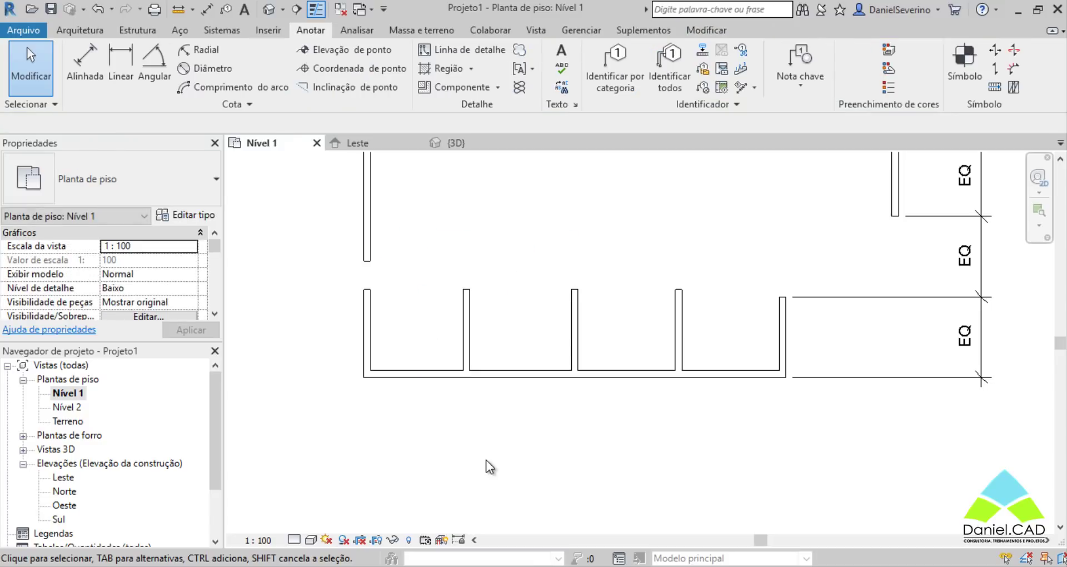
Step: Place an aligned dimension string below the lower rooms, from the left outer wall's inner face through both faces of the first two partition walls
left_click(84, 56)
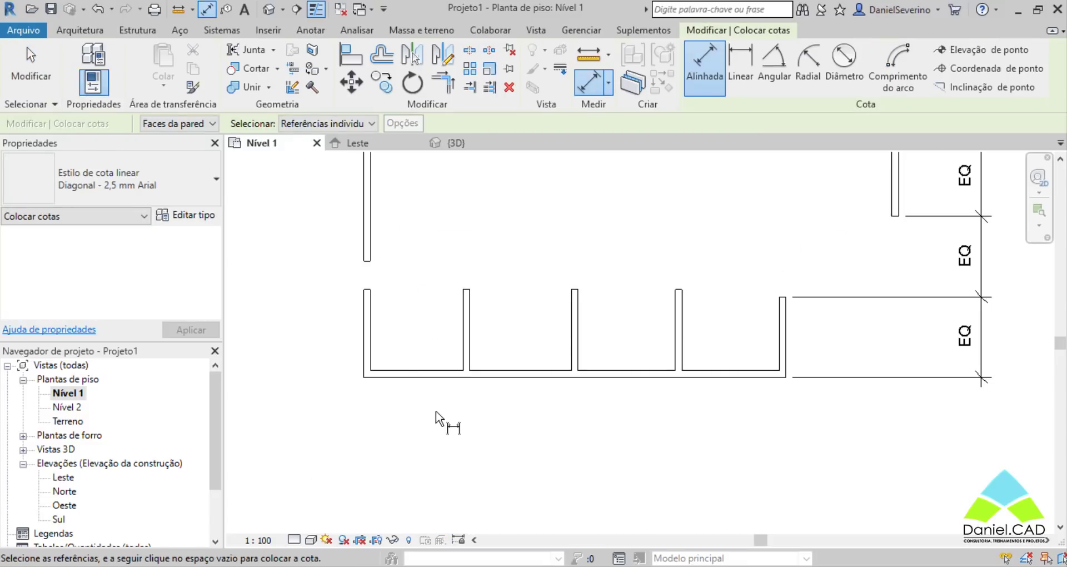
left_click(370, 358)
left_click(463, 357)
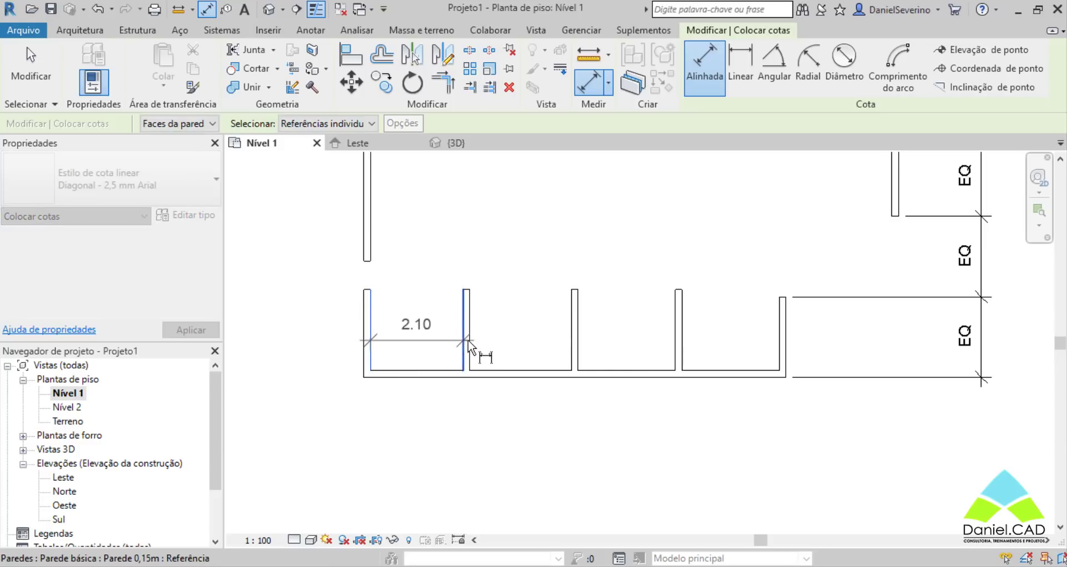
left_click(470, 358)
left_click(572, 341)
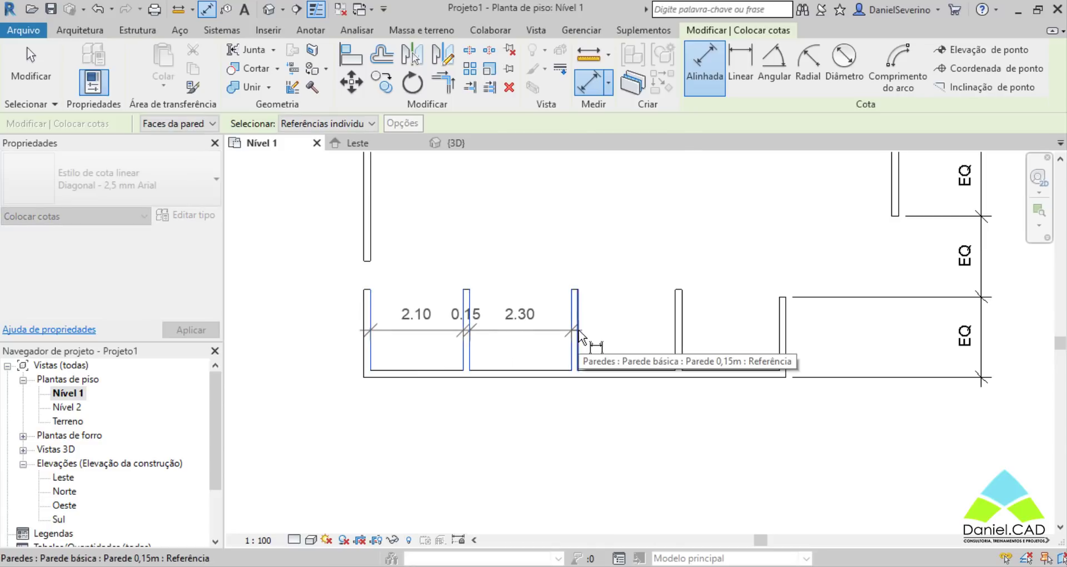
left_click(577, 346)
left_click(541, 464)
key("Escape")
key("Escape")
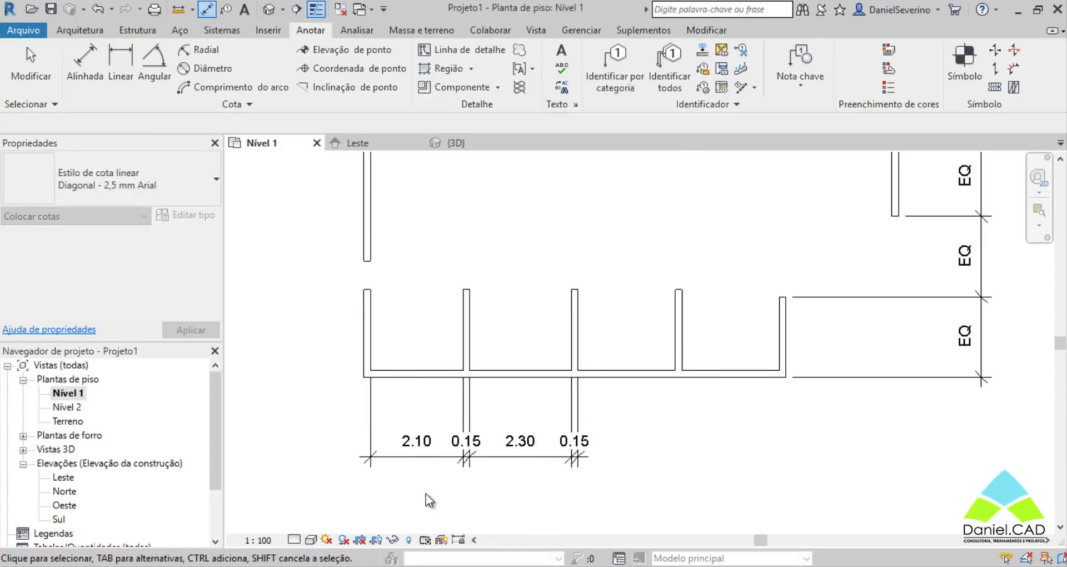
Step: Try to apply an equality constraint to the dimension string that includes the wall thicknesses, cancel it, and remove the string
scroll(426, 494, "up", 3)
left_click(477, 416)
left_click(477, 416)
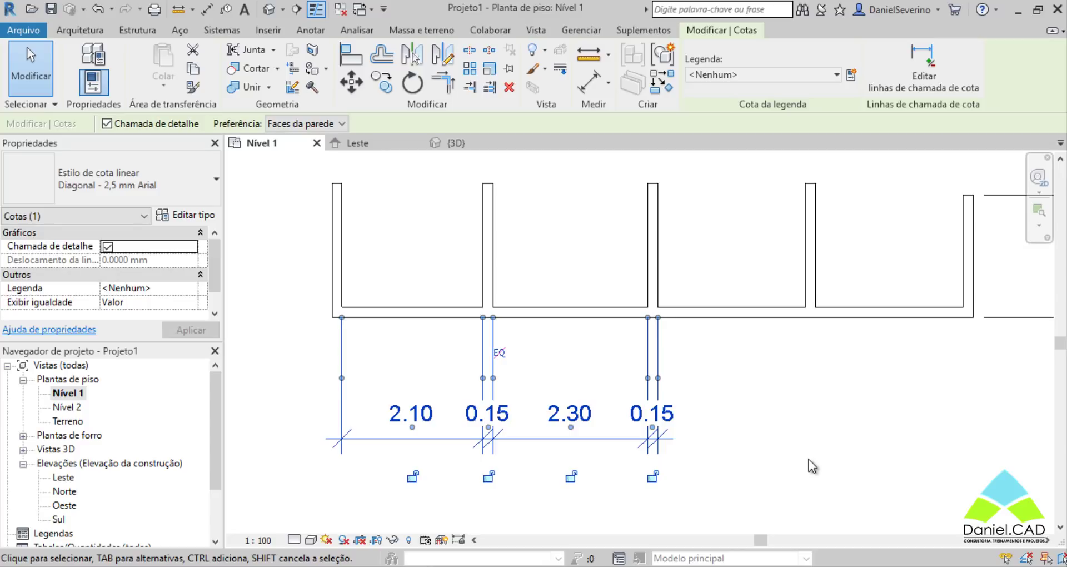
left_click(499, 353)
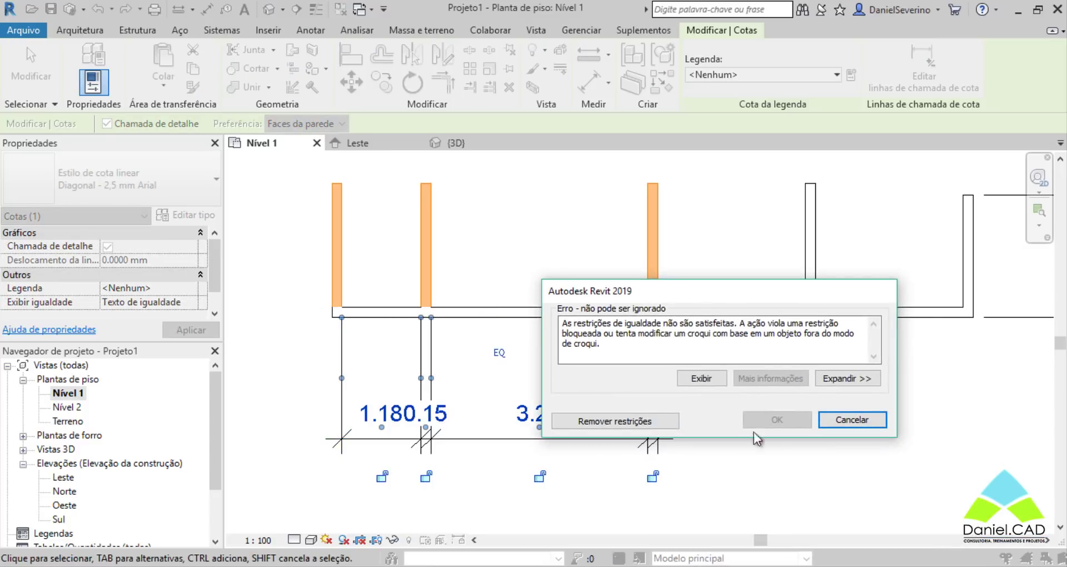
left_click_drag(747, 284, 659, 282)
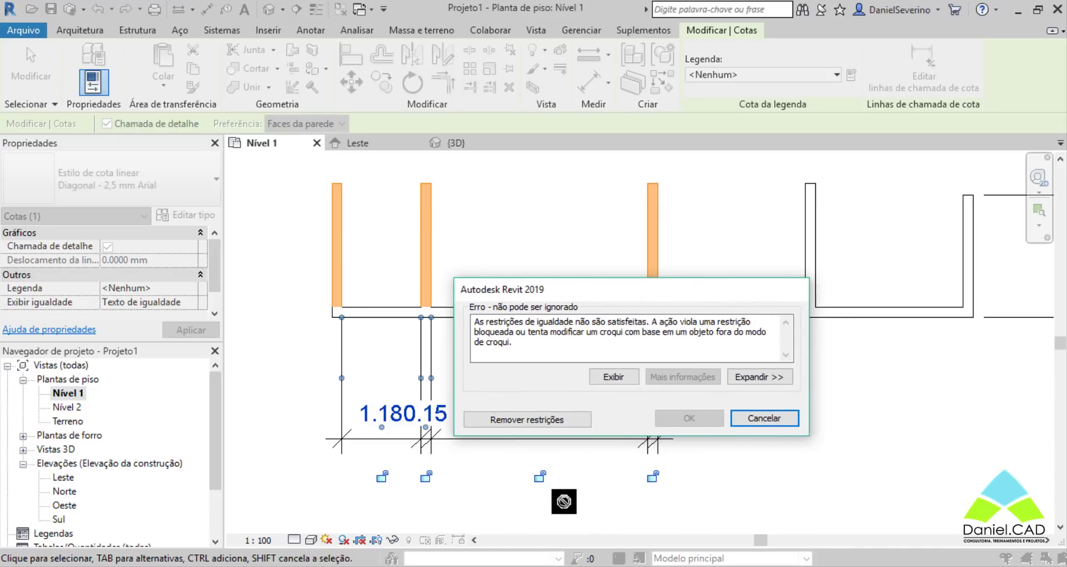
key("Escape")
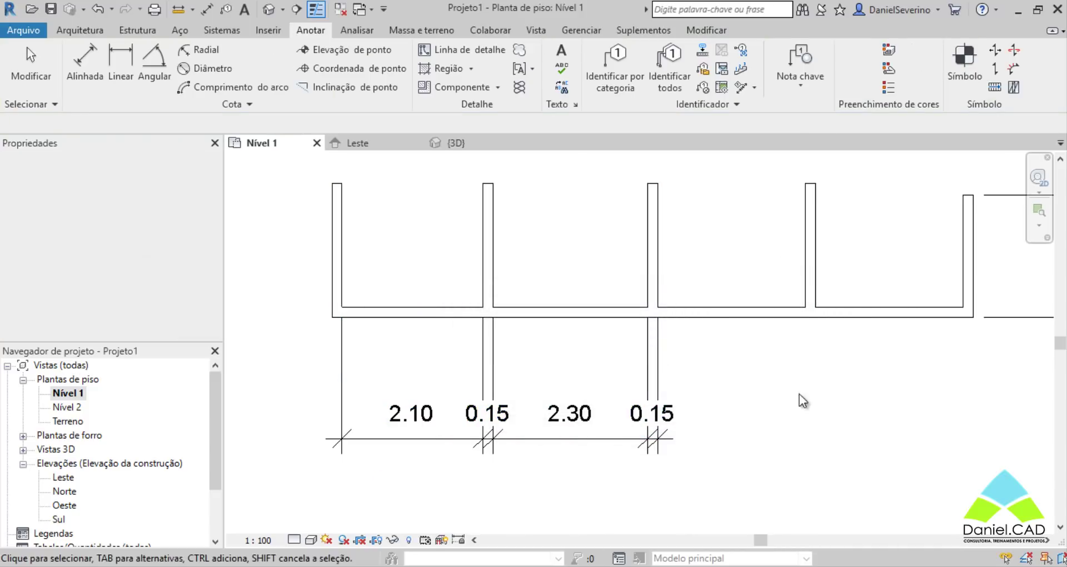
scroll(849, 377, "down", 3)
middle_click_drag(756, 353, 751, 424)
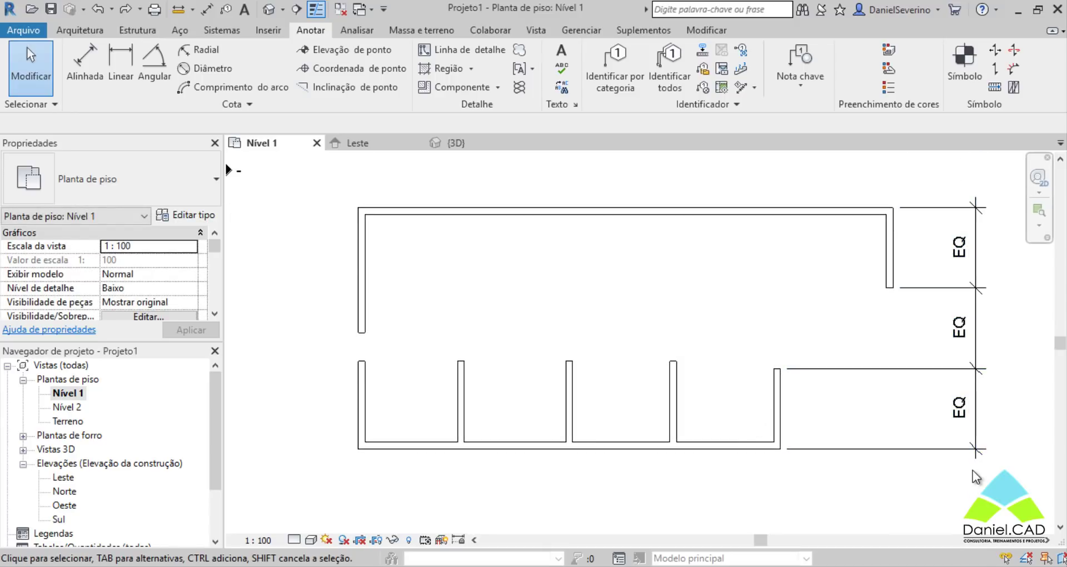